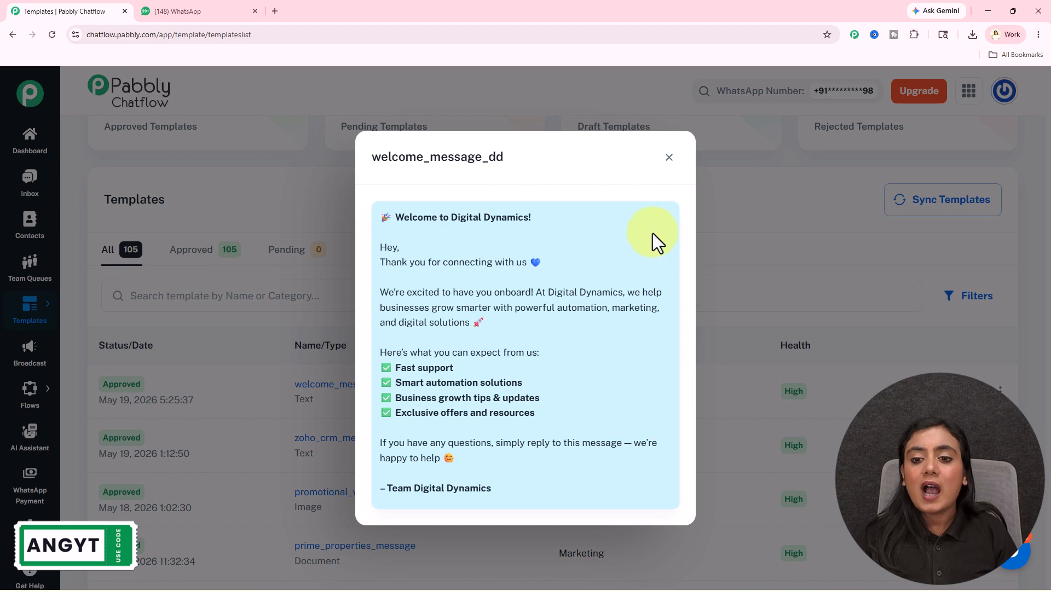
# Close the welcome_message_dd preview, return to the Dashboard, and open a new browser tab
pyautogui.click(669, 159)
pyautogui.scroll(3, 655, 203)
pyautogui.click(28, 144)
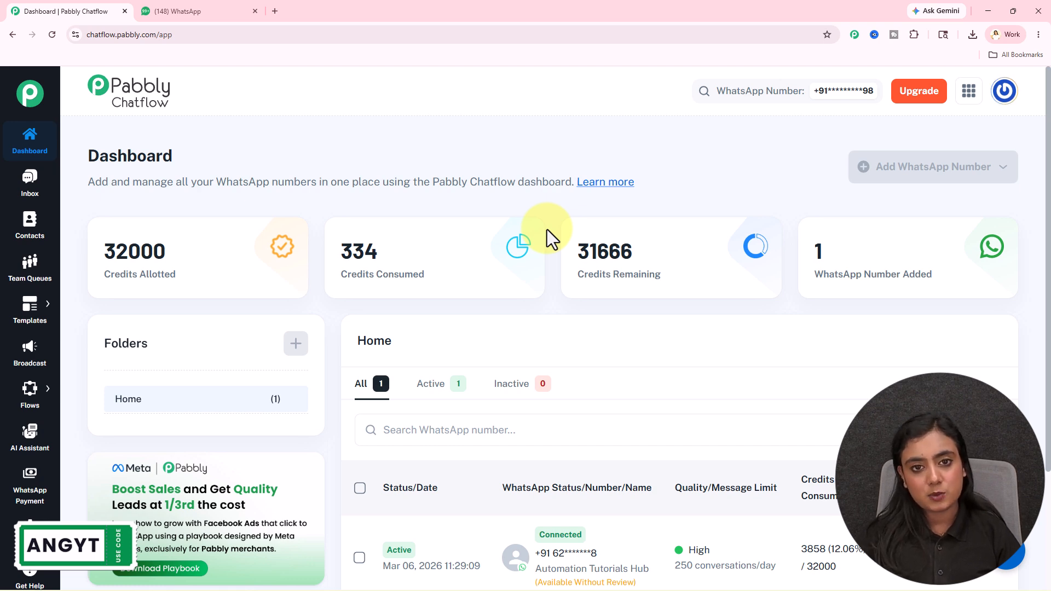
pyautogui.click(275, 11)
# Visit the pabbly.com/chatflow landing page, dismiss its popup, then close that tab
pyautogui.click(697, 351)
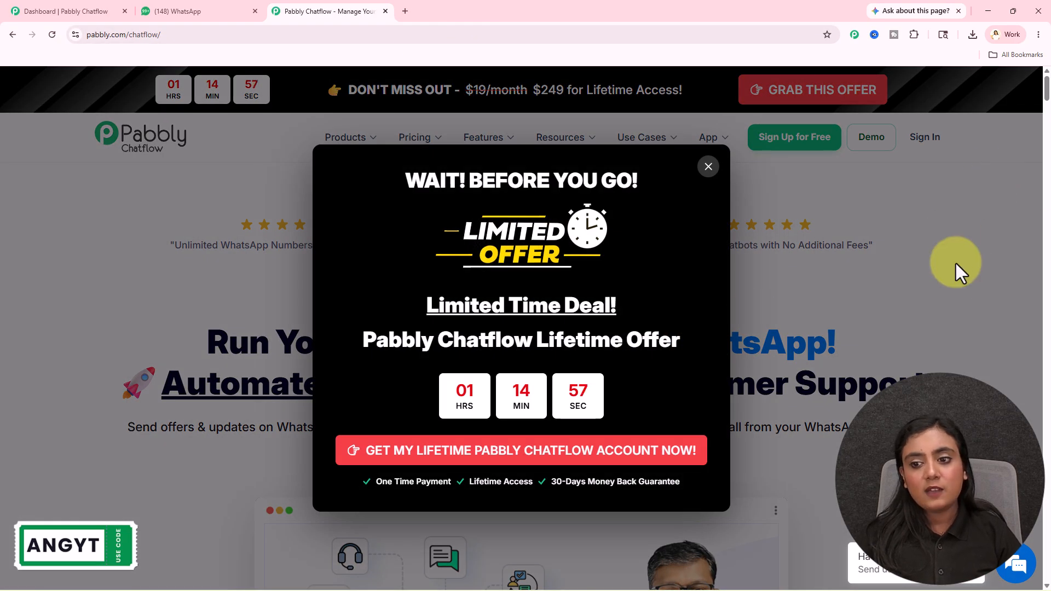
pyautogui.click(955, 263)
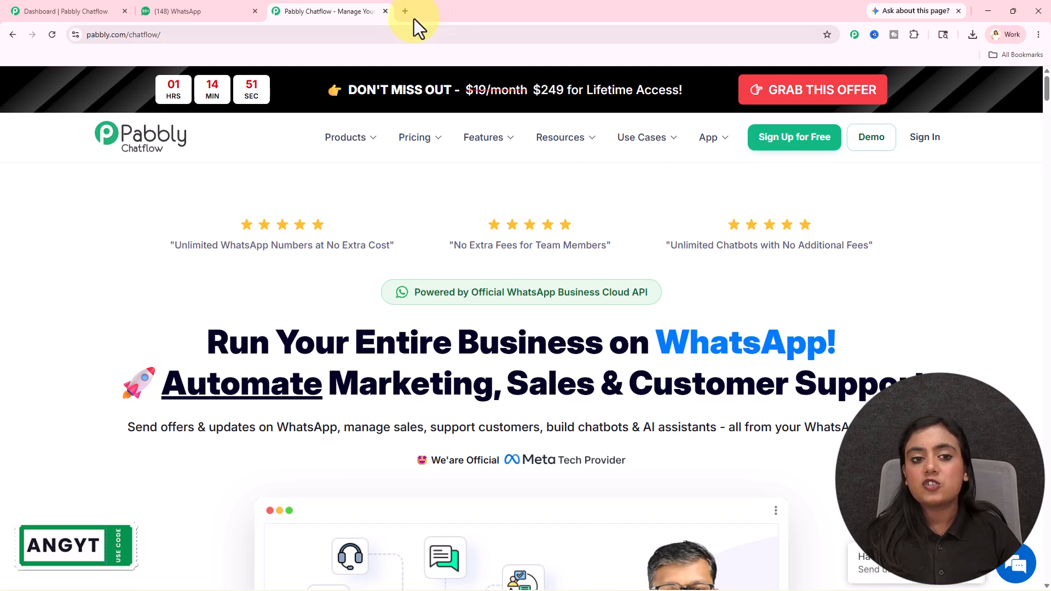
pyautogui.click(386, 12)
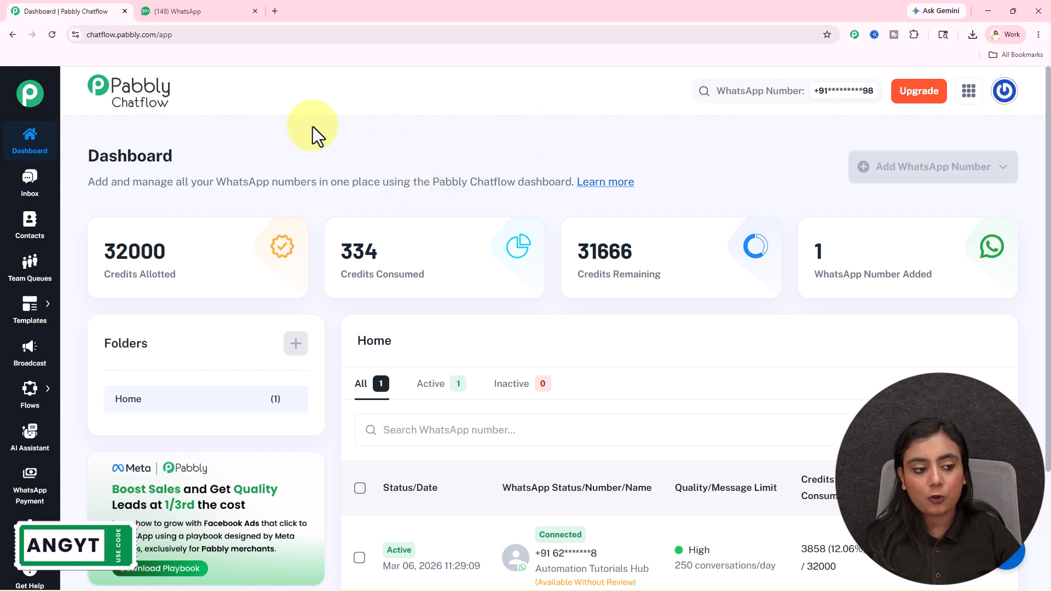
# Open the Template List and check the welcome message received in WhatsApp
pyautogui.moveTo(27, 312)
pyautogui.click(108, 311)
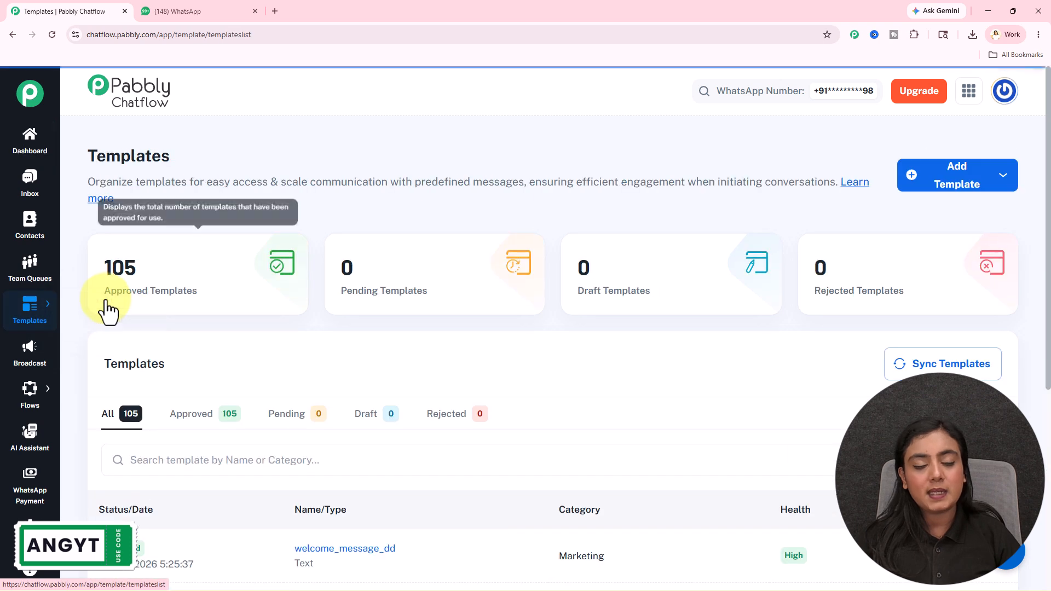
pyautogui.click(176, 10)
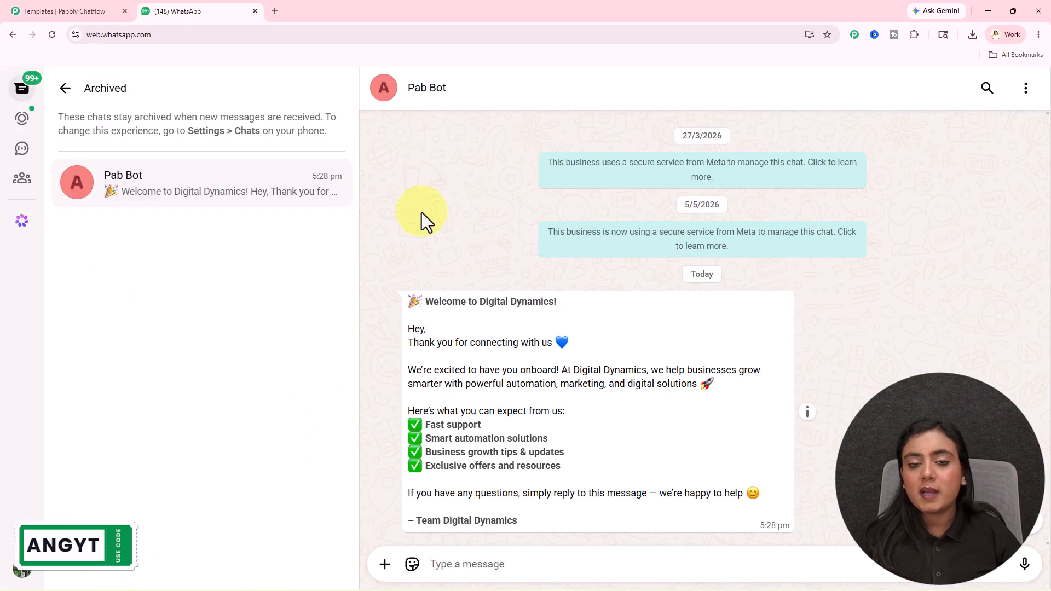
pyautogui.moveTo(427, 301); pyautogui.dragTo(613, 522)
pyautogui.click(616, 473)
pyautogui.click(104, 11)
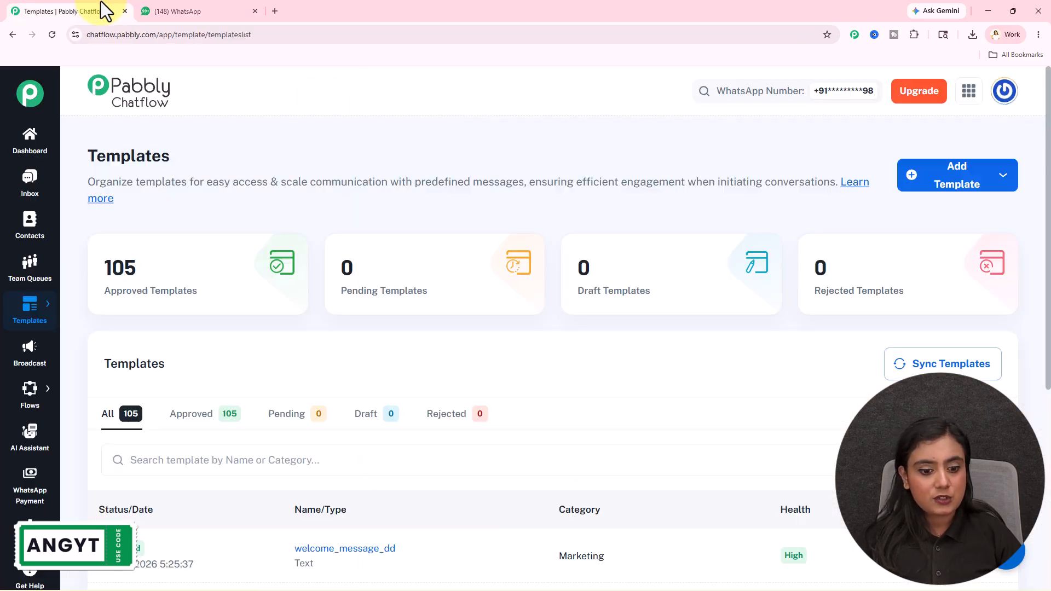
# Preview the welcome_message_dd template text, then show the Add Template options
pyautogui.scroll(-2, 353, 466)
pyautogui.click(356, 440)
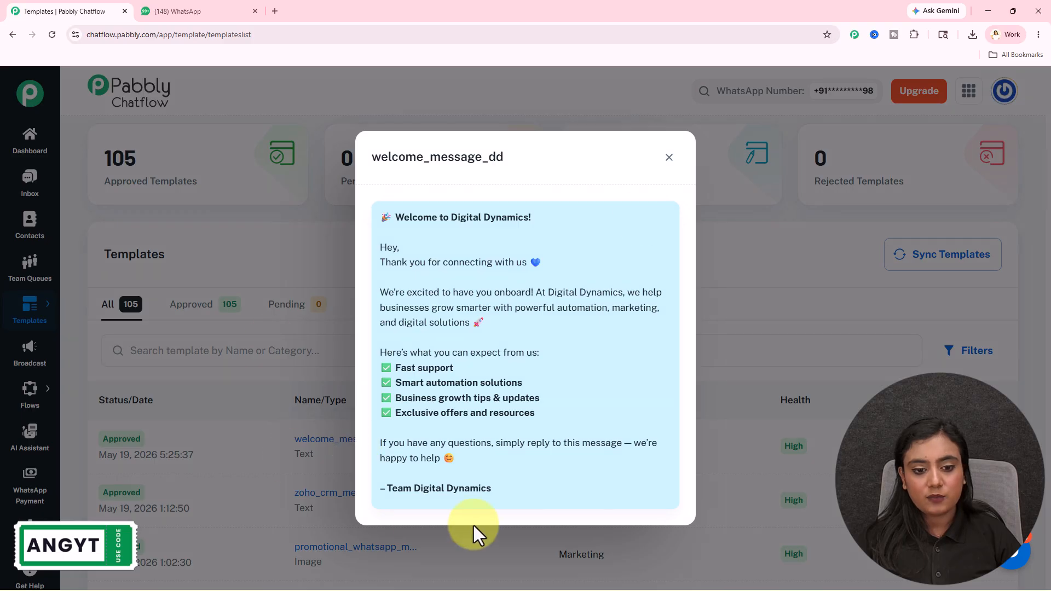
pyautogui.moveTo(397, 240); pyautogui.dragTo(576, 486)
pyautogui.click(576, 486)
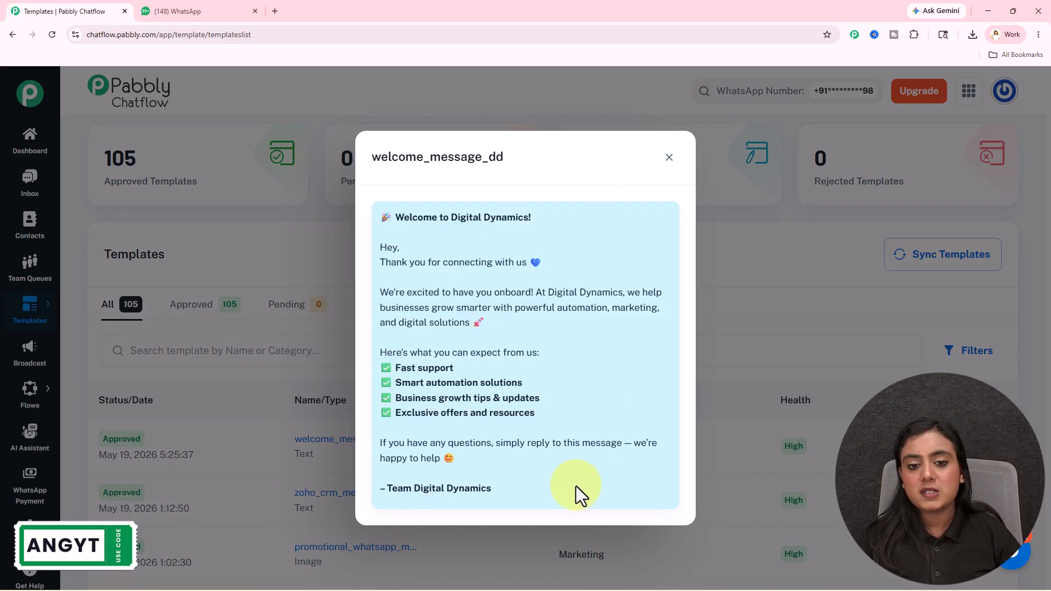
pyautogui.click(669, 158)
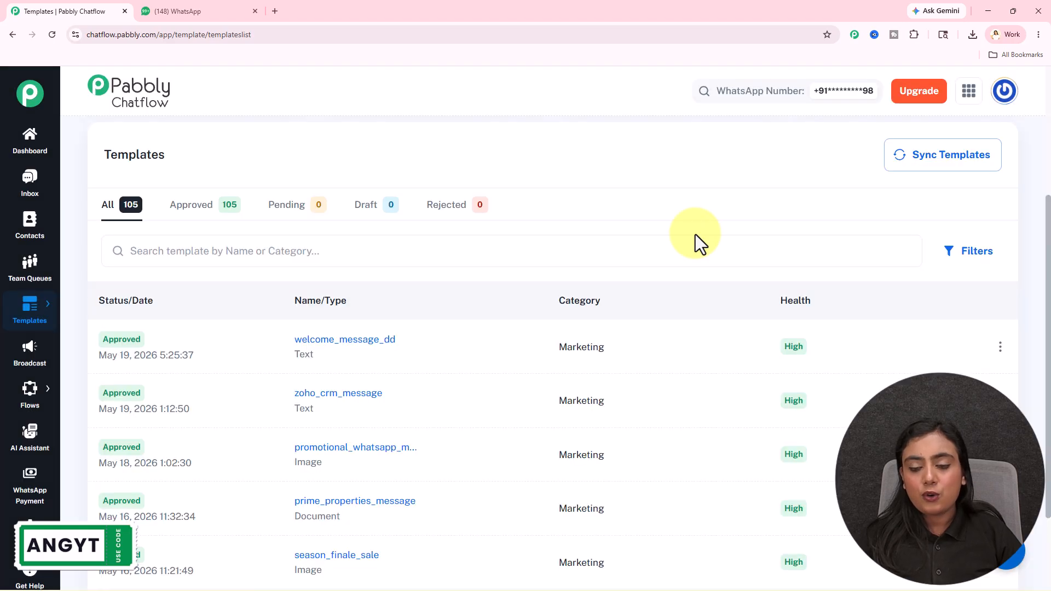
pyautogui.scroll(4, 696, 234)
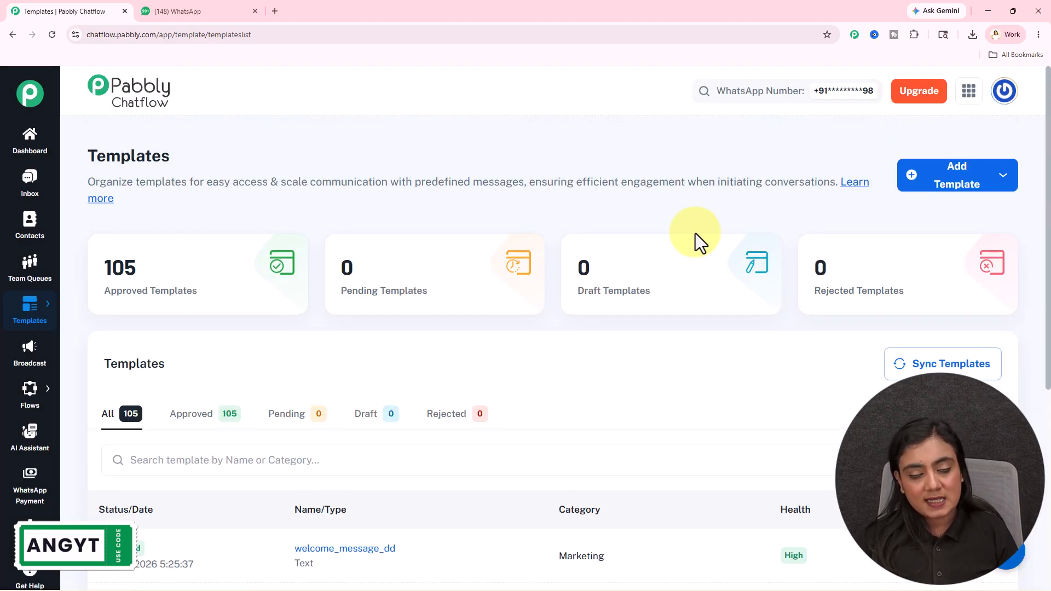
pyautogui.click(959, 186)
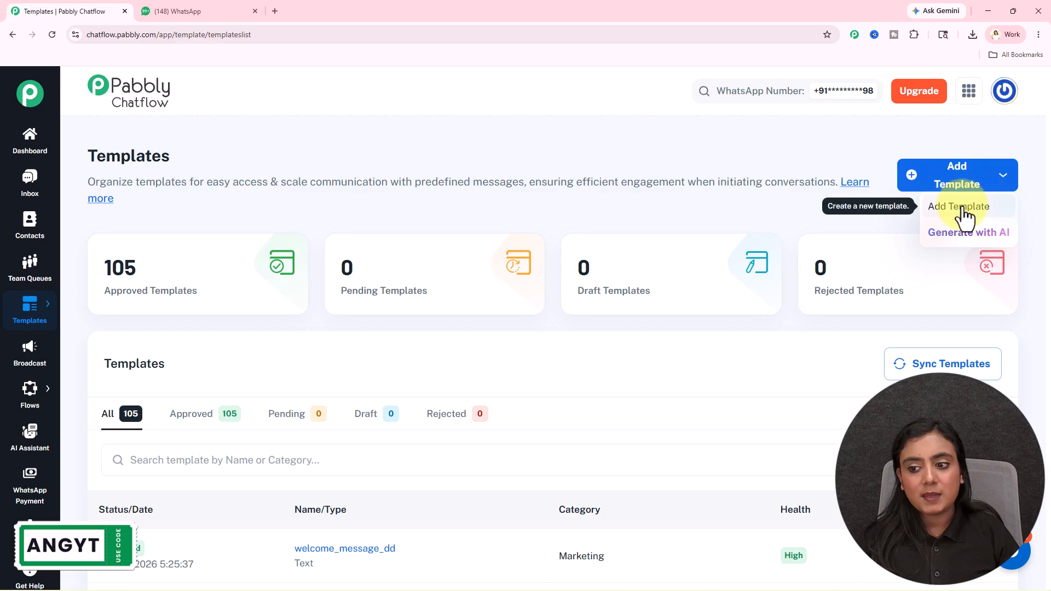
# Start a manual template with category Marketing and name 'Test'
pyautogui.click(956, 209)
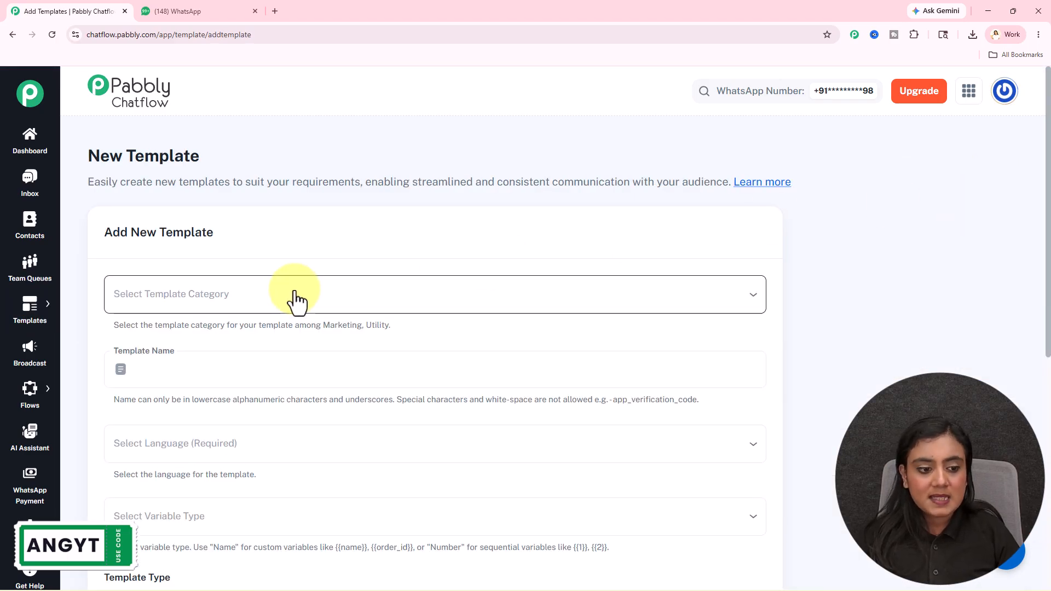
pyautogui.scroll(-2, 295, 301)
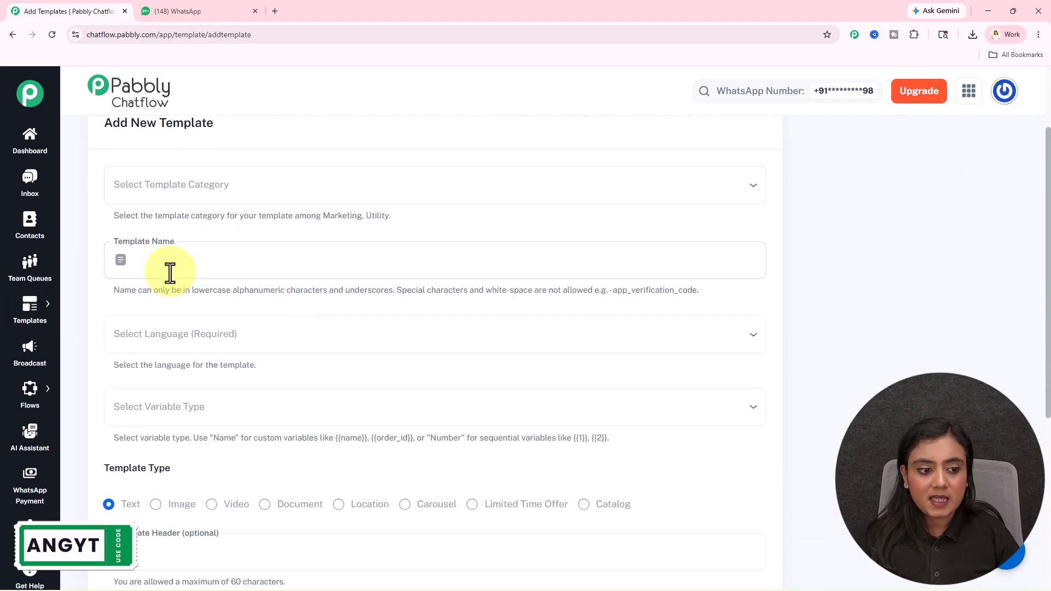
pyautogui.click(241, 184)
pyautogui.click(238, 219)
pyautogui.click(233, 251)
pyautogui.write('Test')
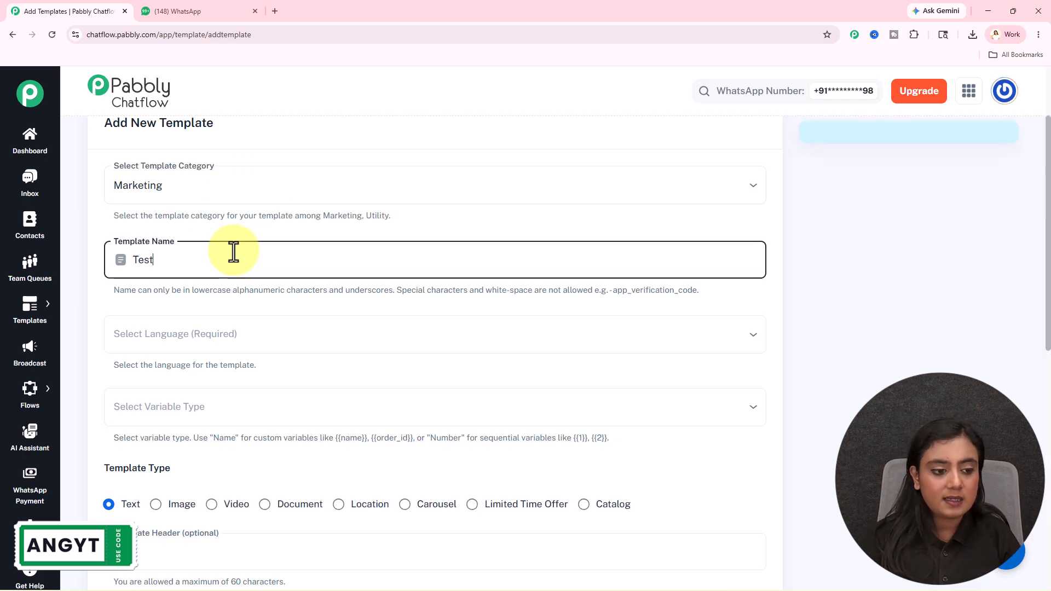
# Set the template language to English, leaving the variable type unset
pyautogui.scroll(-1, 229, 331)
pyautogui.click(220, 290)
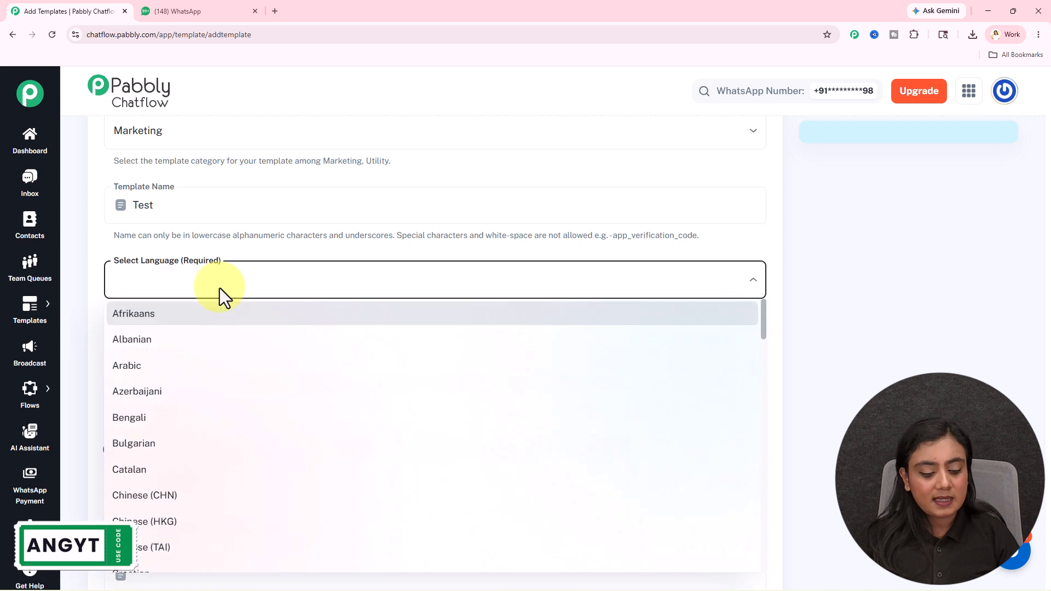
pyautogui.scroll(-4, 221, 306)
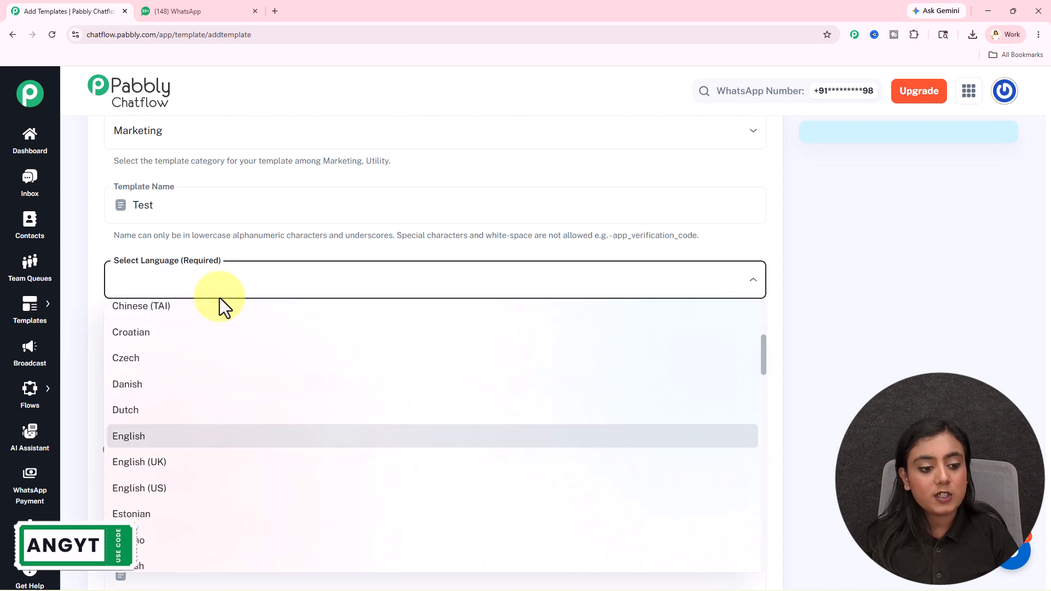
pyautogui.click(193, 444)
pyautogui.click(196, 363)
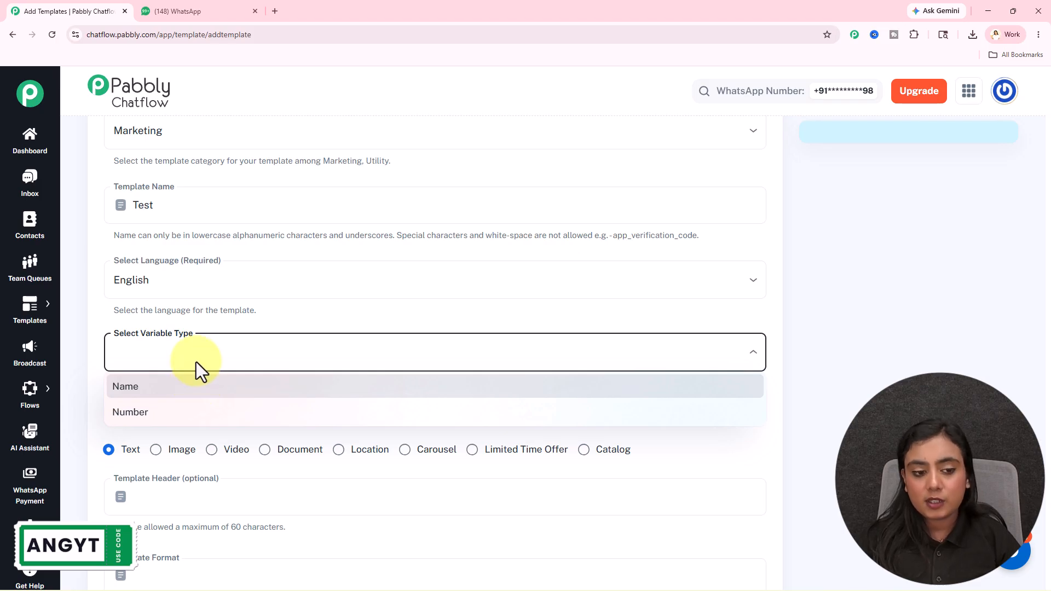
pyautogui.click(207, 353)
pyautogui.scroll(-3, 236, 345)
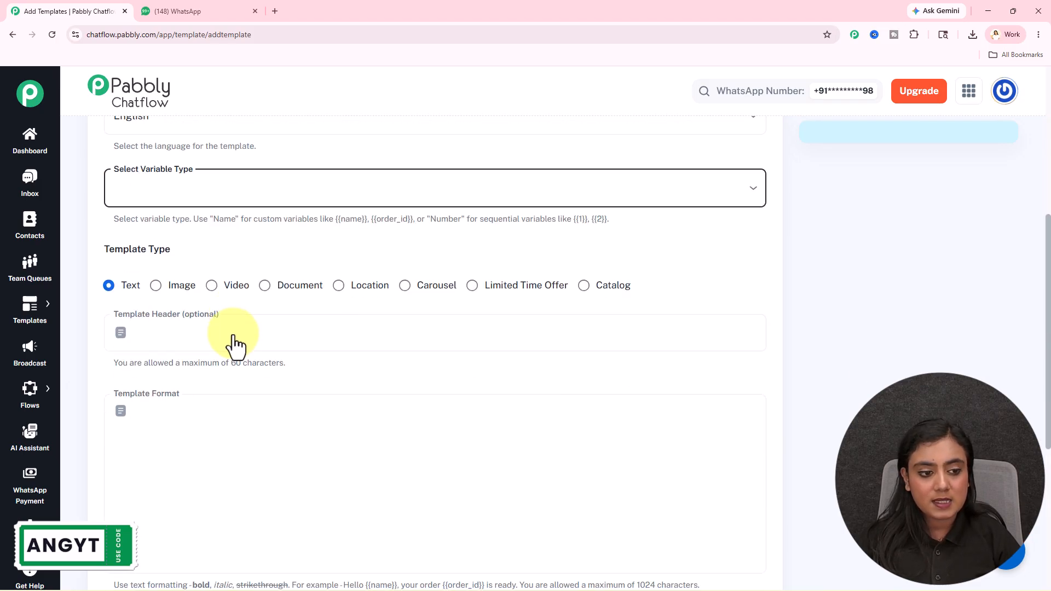
pyautogui.moveTo(108, 252); pyautogui.dragTo(184, 255)
pyautogui.click(183, 256)
pyautogui.click(224, 11)
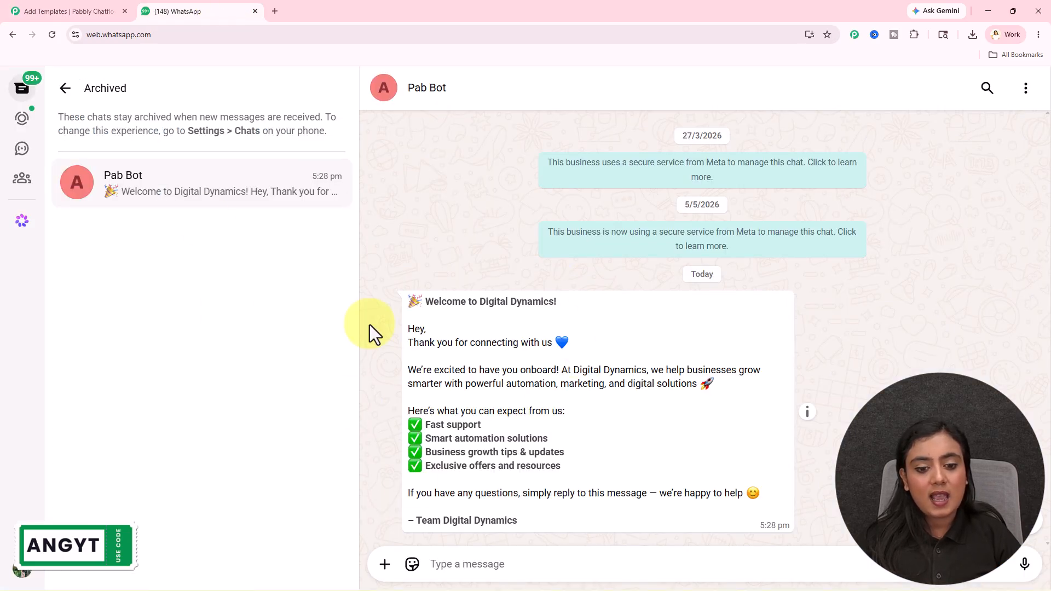
pyautogui.click(111, 3)
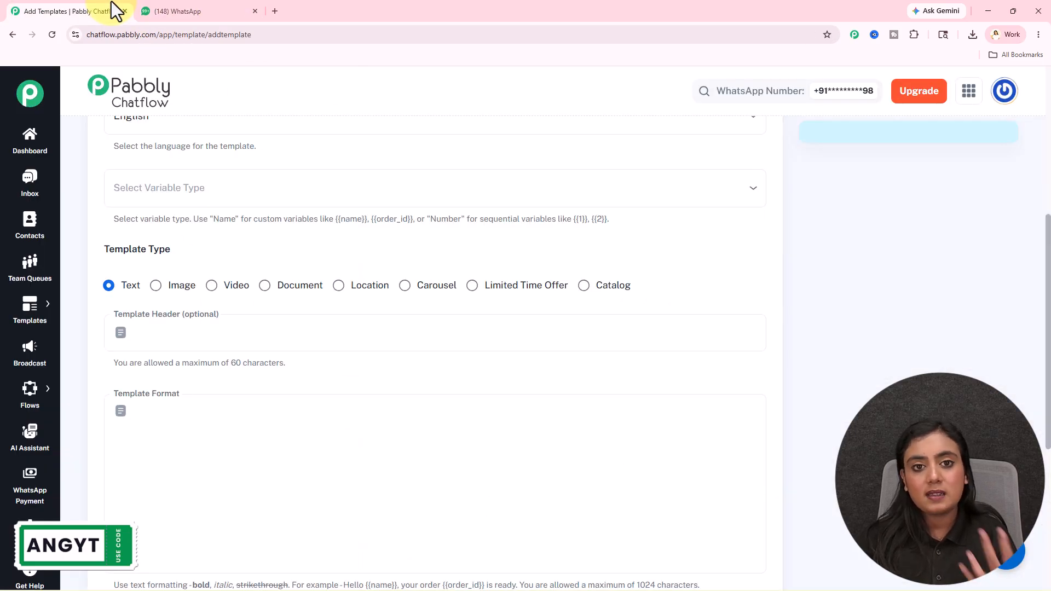
# Keep the template type as Text and enter the header 'Welcome Message'
pyautogui.click(166, 289)
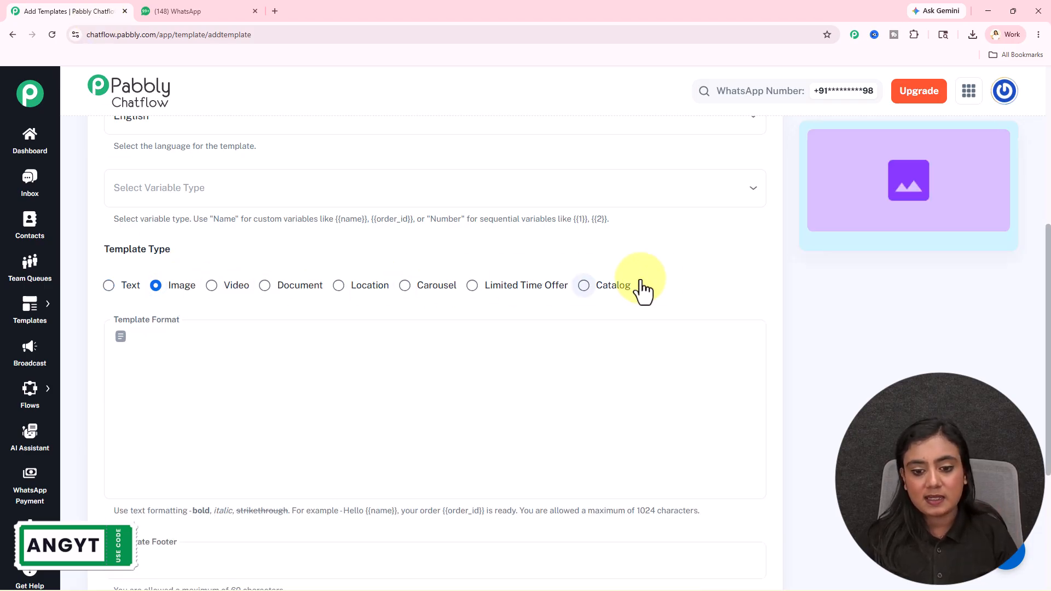
pyautogui.click(107, 287)
pyautogui.scroll(-1, 164, 263)
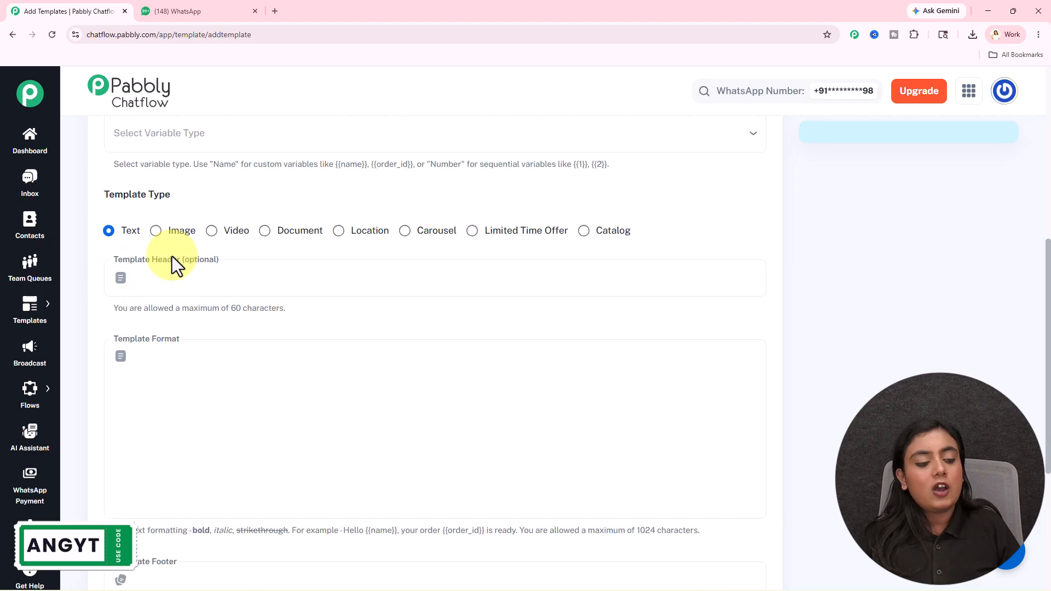
pyautogui.click(200, 280)
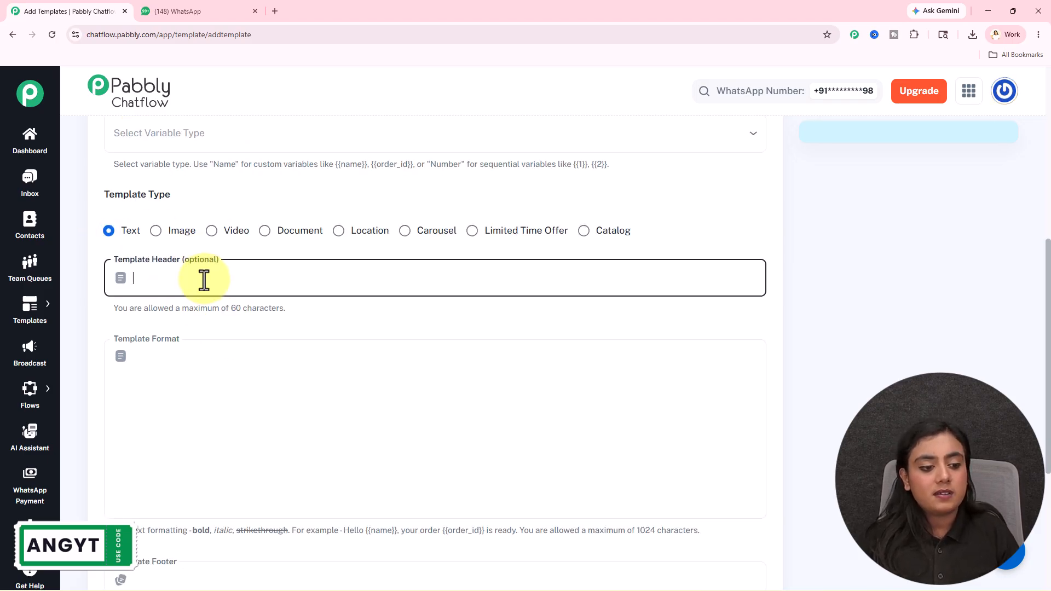
pyautogui.write('WE')
pyautogui.press('BackSpace')
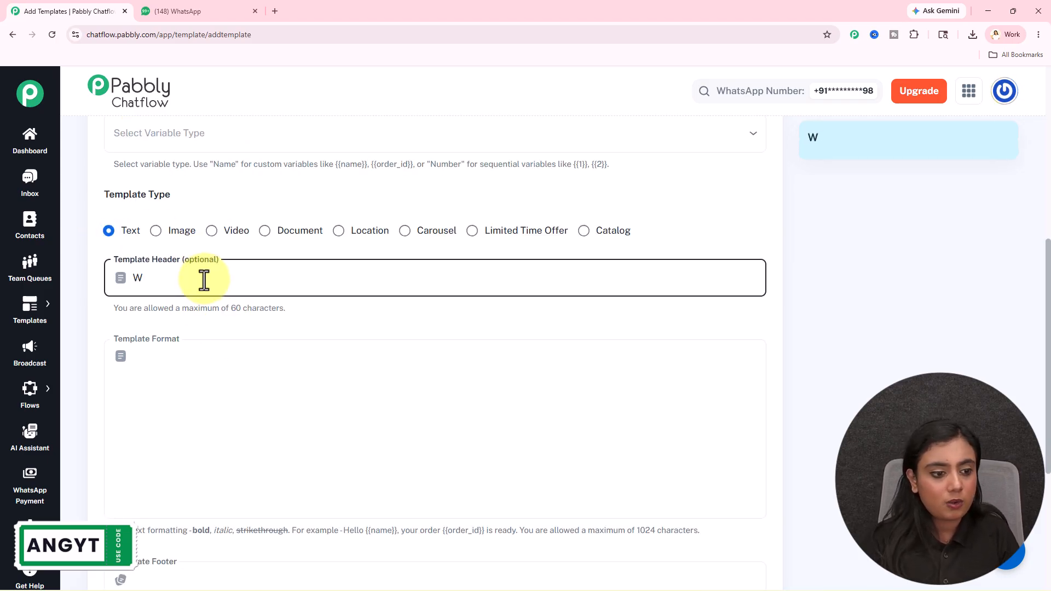
pyautogui.write('el')
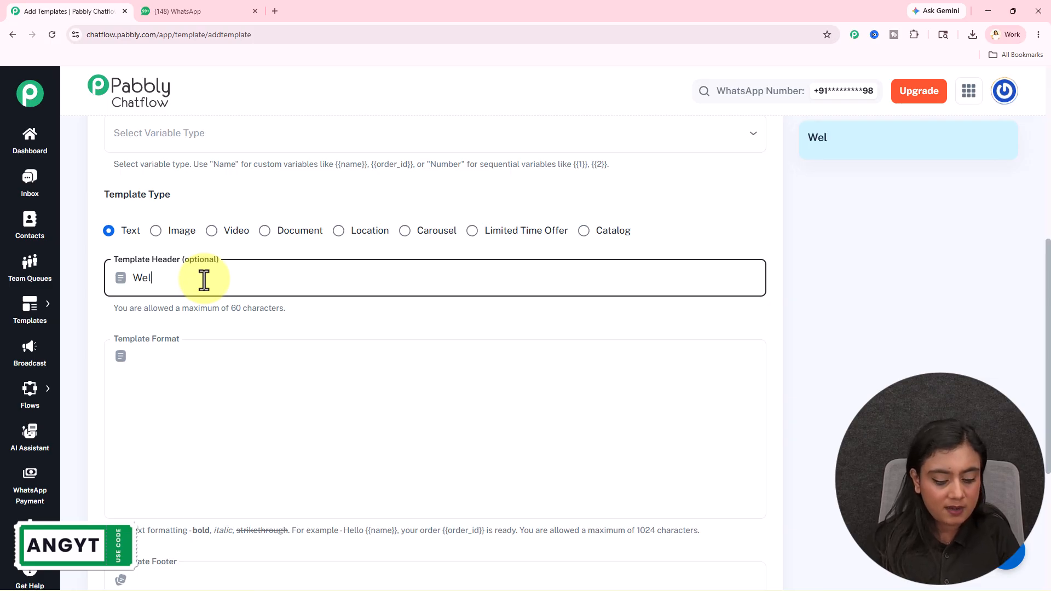
pyautogui.write('come Message')
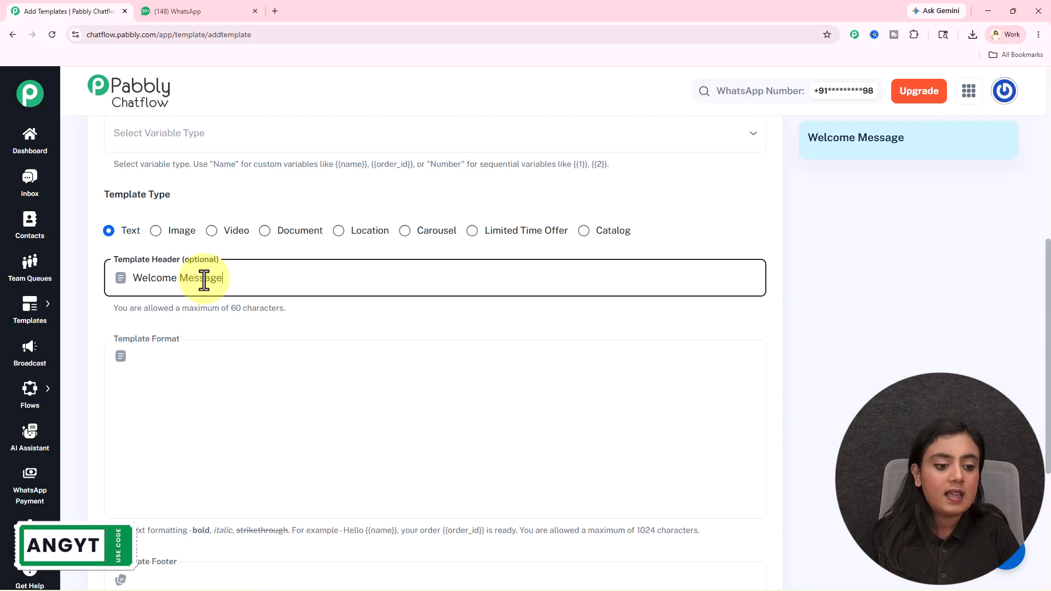
# Write the body 'Hello World!' and the footer 'Thank You'
pyautogui.click(553, 360)
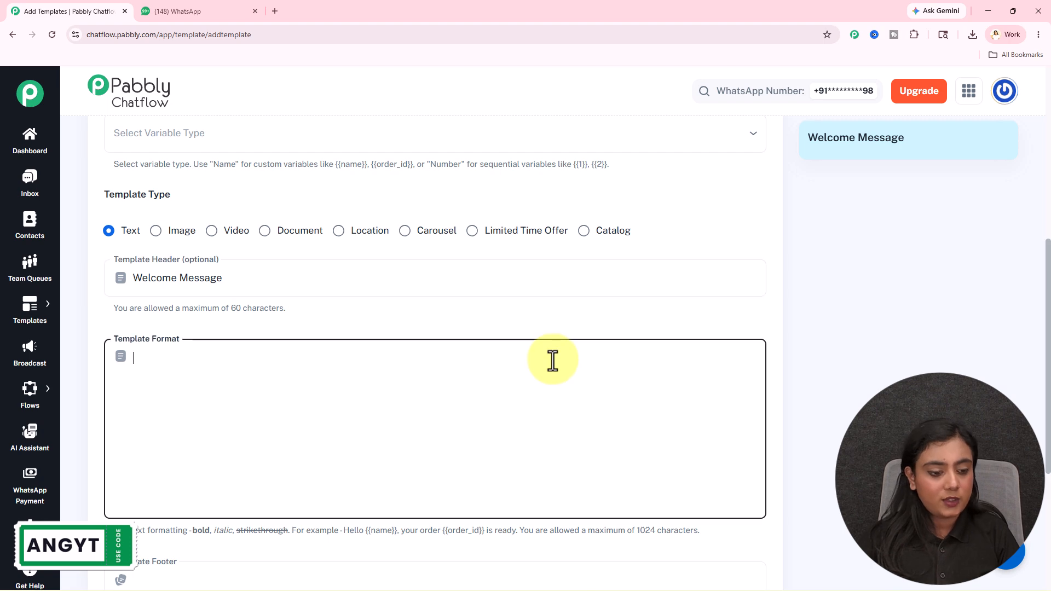
pyautogui.write('Hello ')
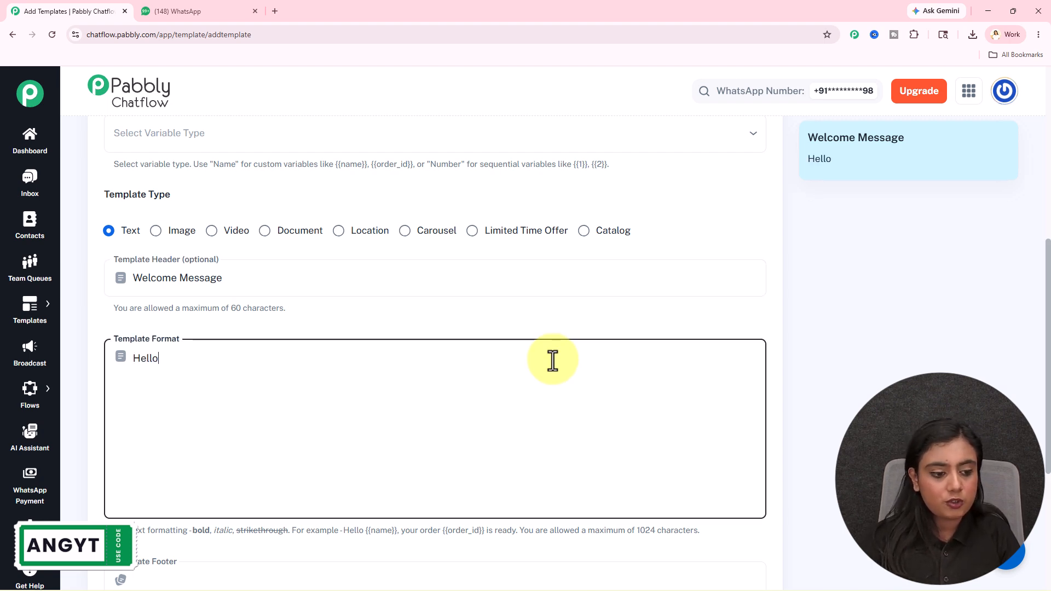
pyautogui.write('World!')
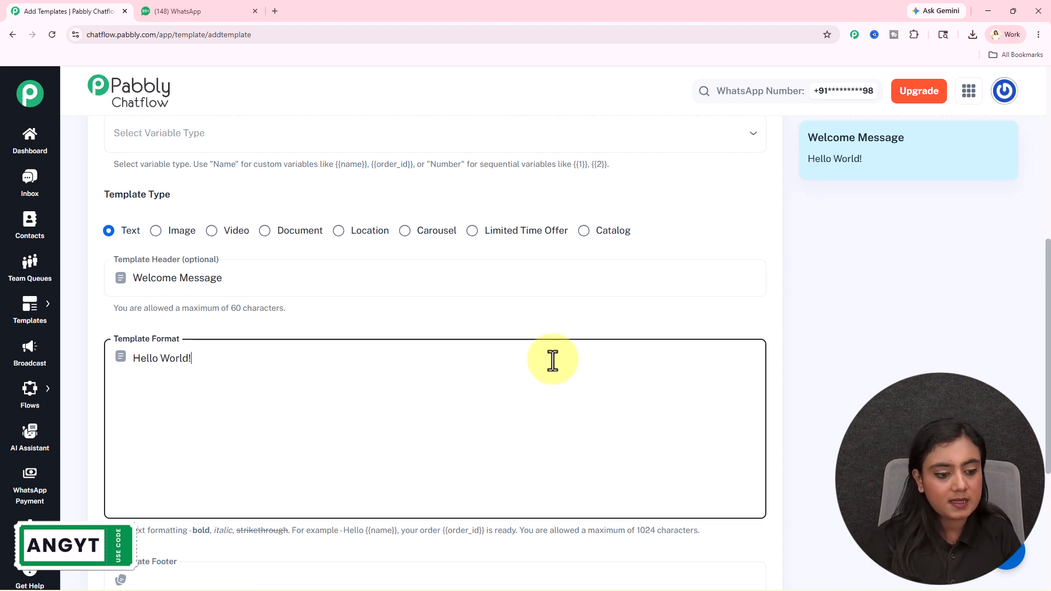
pyautogui.scroll(-5, 553, 360)
pyautogui.click(305, 324)
pyautogui.write('Tha')
pyautogui.press('BackSpace')
pyautogui.write('ha')
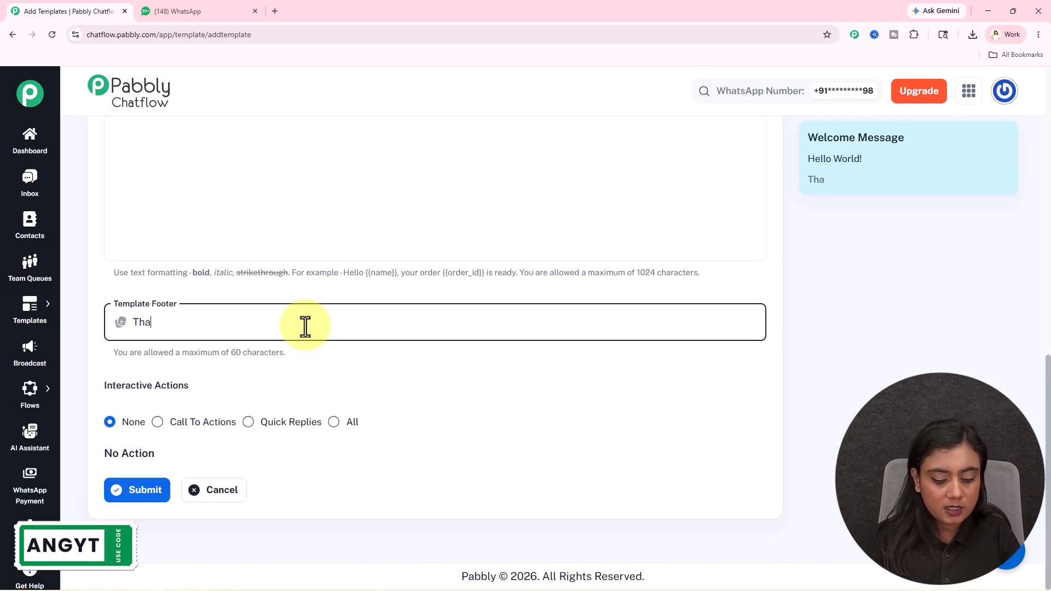
pyautogui.write('nk You')
pyautogui.click(378, 391)
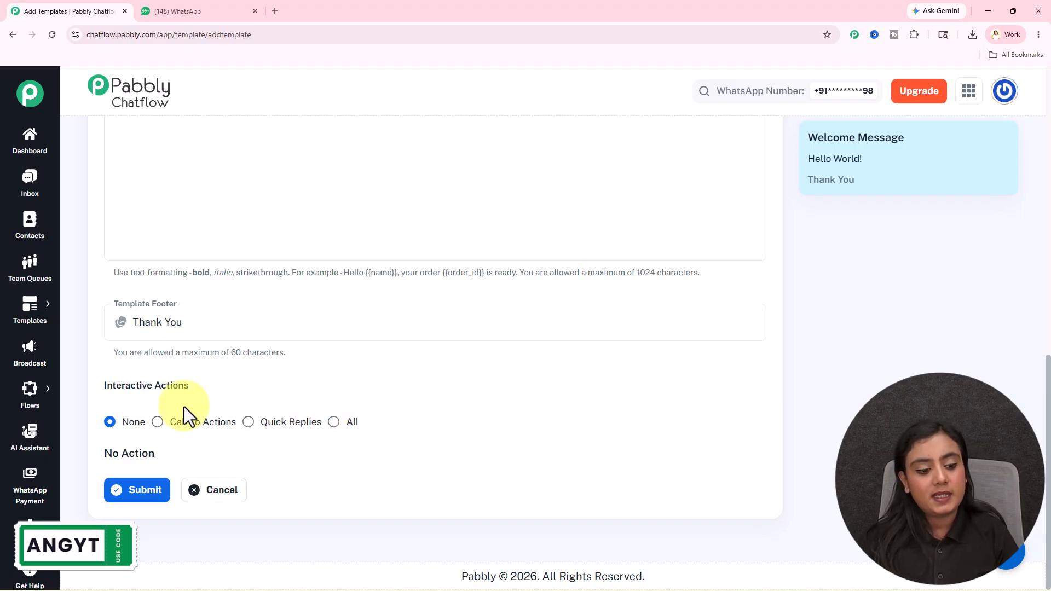
# Discard the sample Test template and preview welcome_message_dd in the Templates list
pyautogui.click(218, 492)
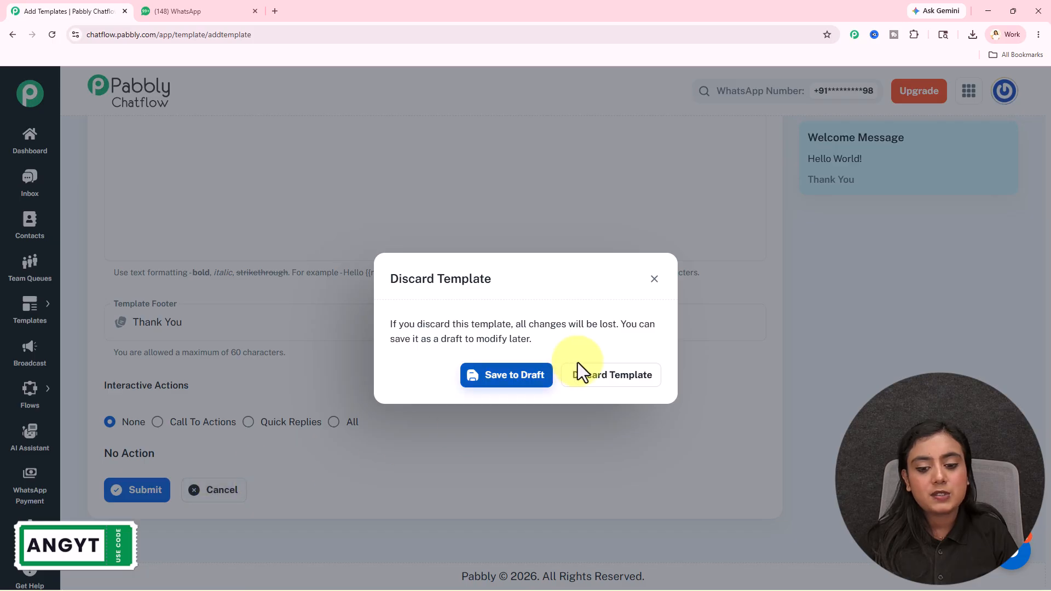
pyautogui.click(606, 376)
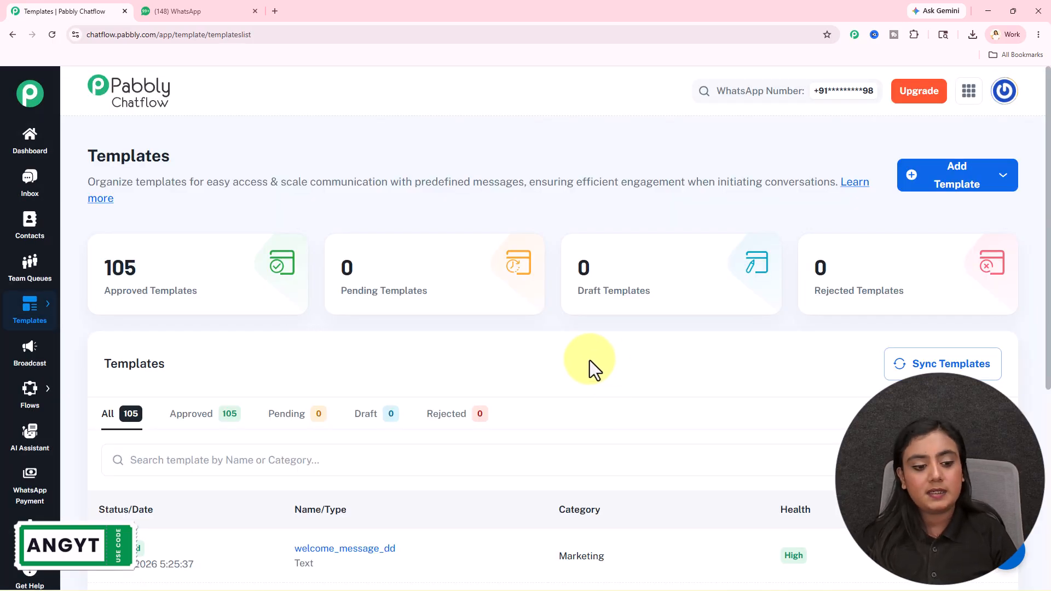
pyautogui.scroll(-4, 240, 394)
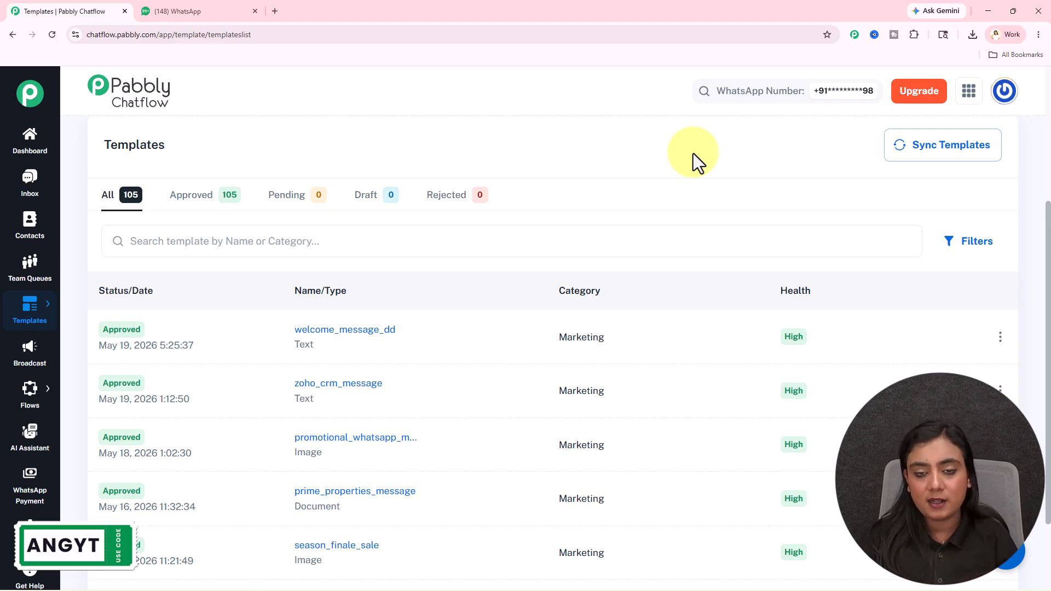
pyautogui.click(375, 332)
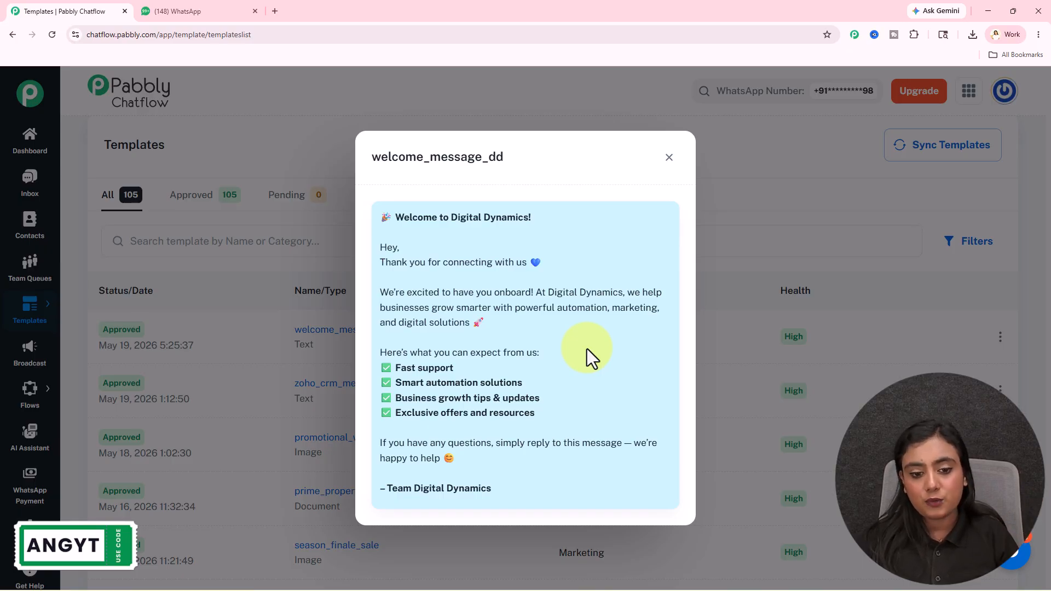
pyautogui.click(669, 157)
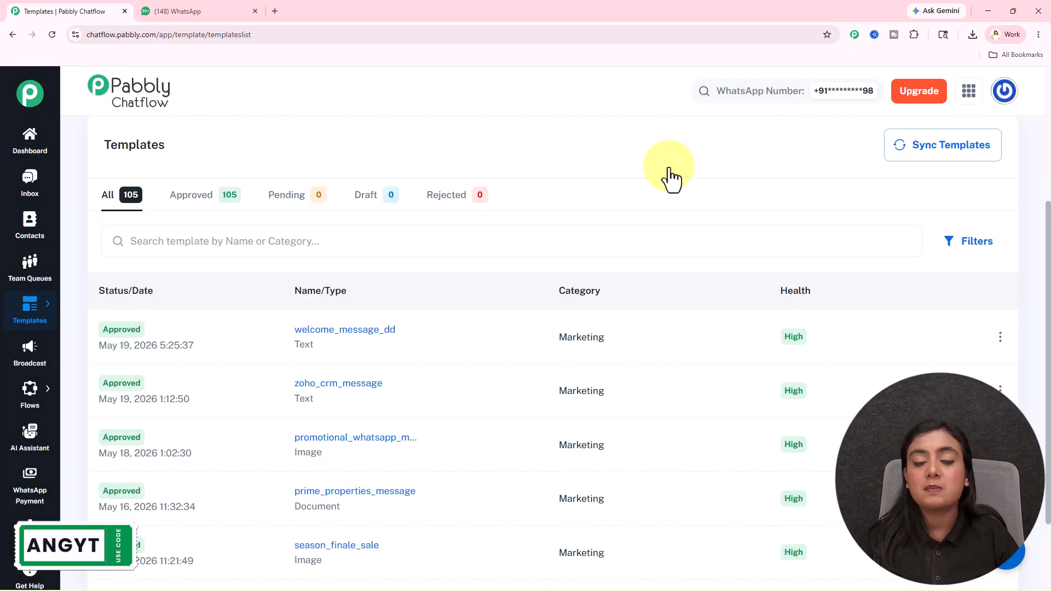
pyautogui.scroll(4, 667, 213)
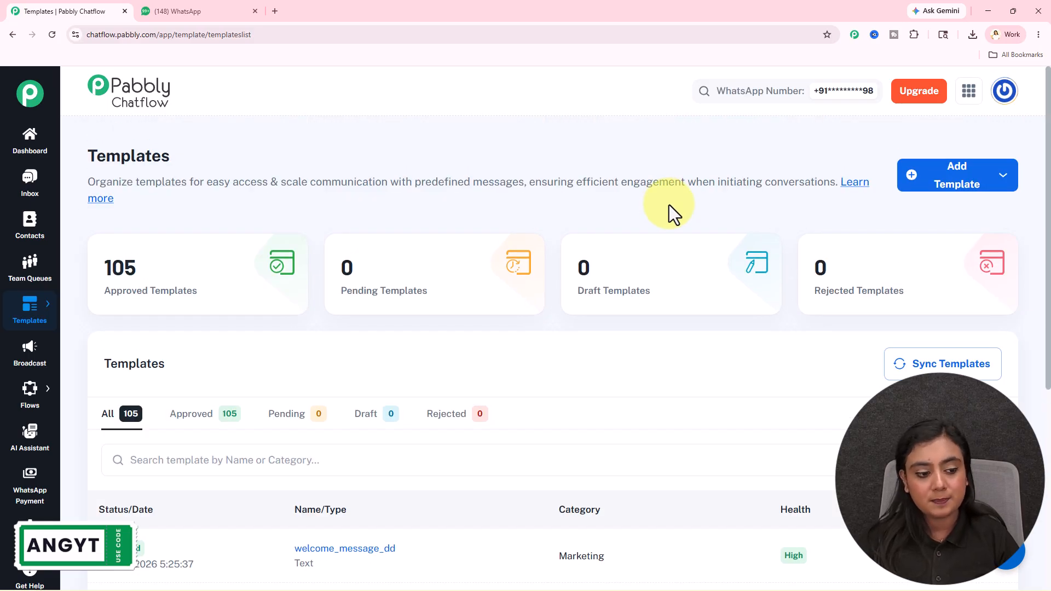
pyautogui.scroll(-3, 31, 285)
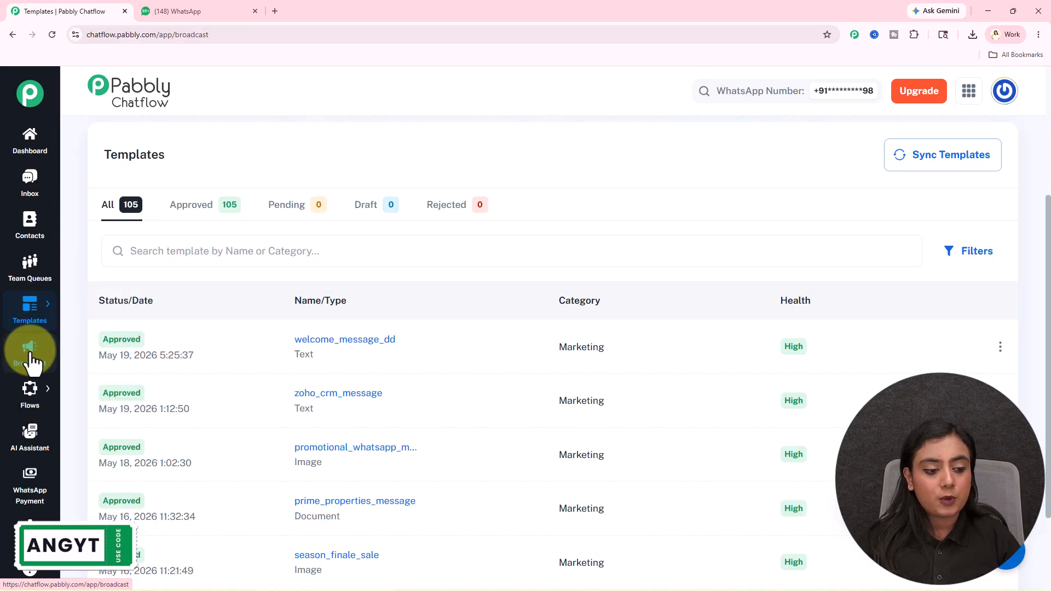
# Create a Broadcast Campaign named 'Welcome Message: Digital Dynamics'
pyautogui.click(31, 356)
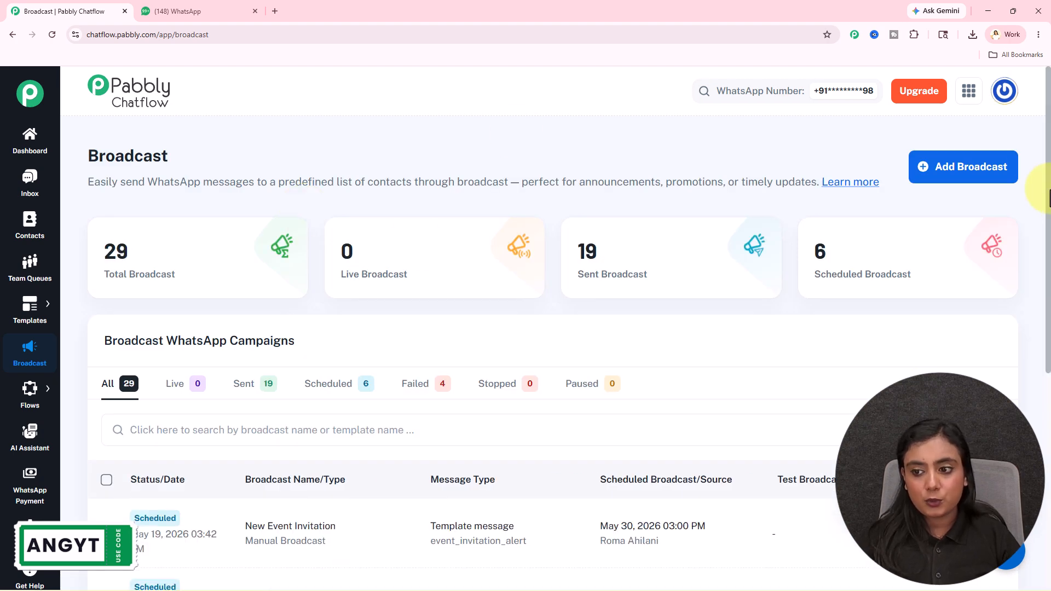
pyautogui.click(989, 179)
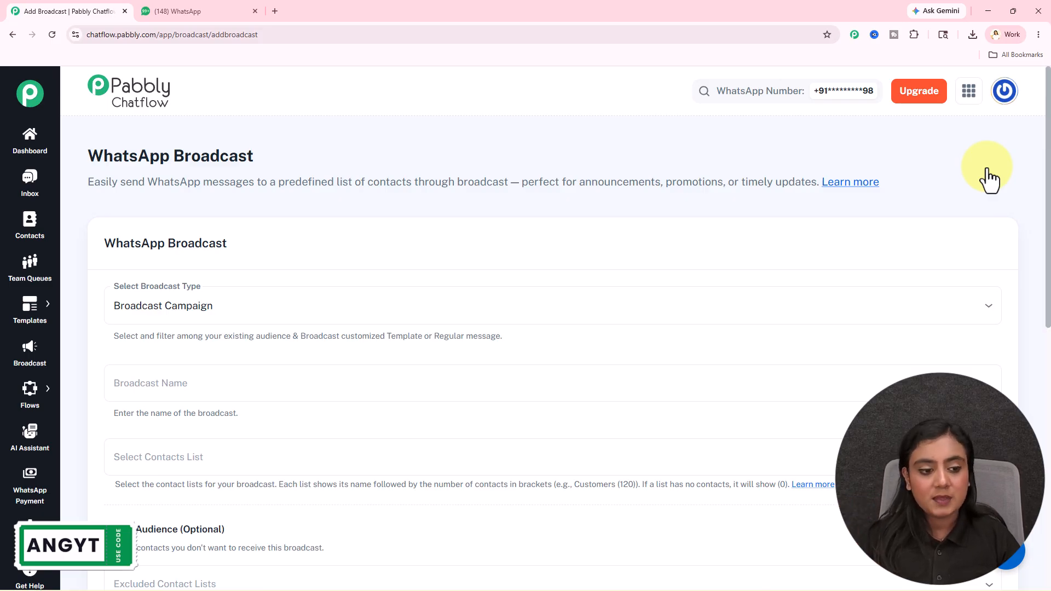
pyautogui.click(281, 315)
pyautogui.click(163, 340)
pyautogui.scroll(-4, 301, 234)
pyautogui.click(279, 168)
pyautogui.write('Wel')
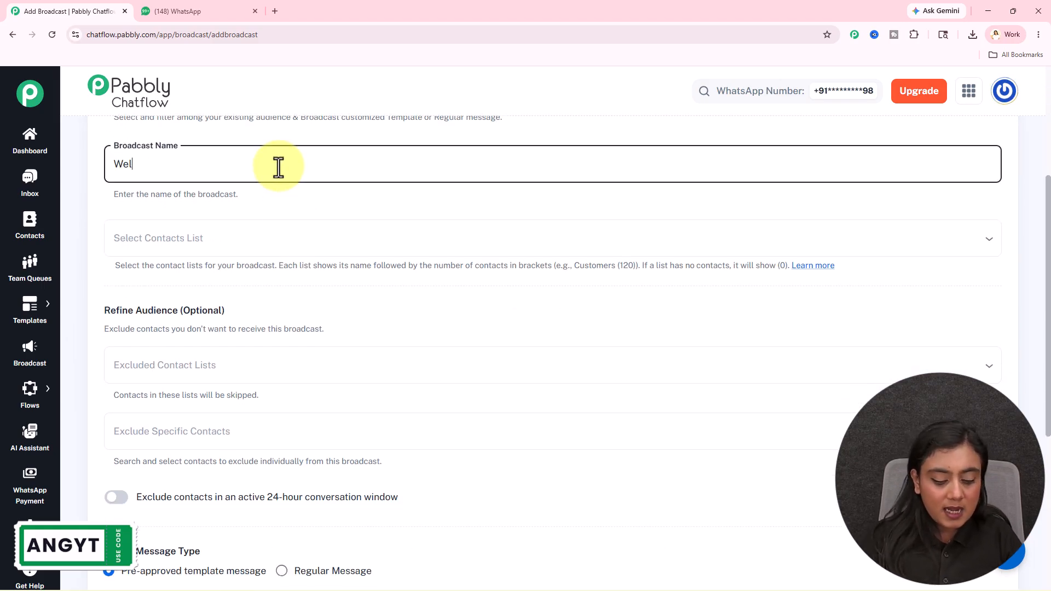
pyautogui.write('come Message: Digital Dynamics')
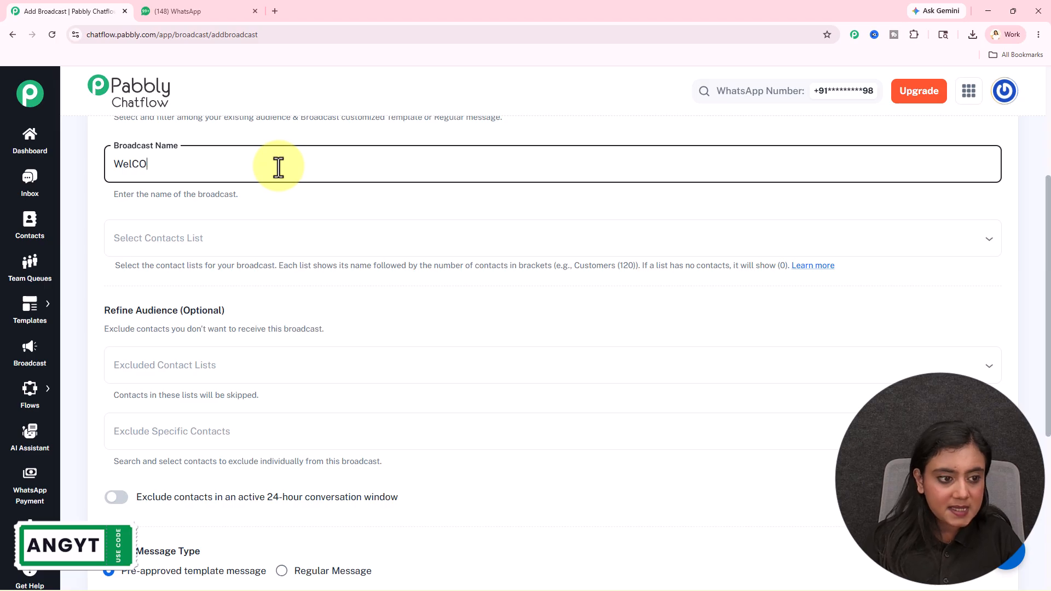
pyautogui.click(283, 203)
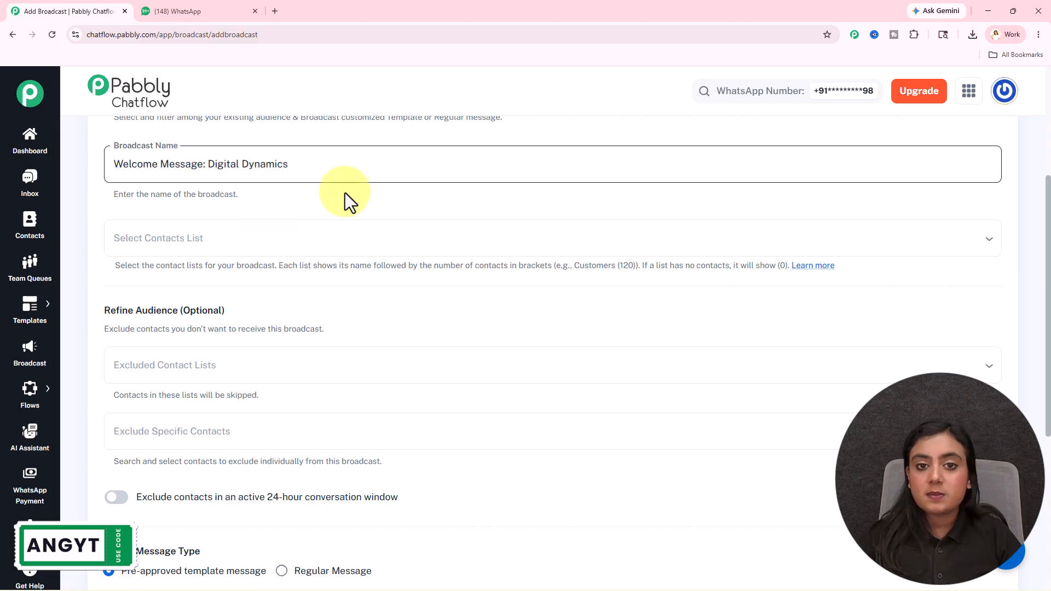
# Open the Contacts page in a new tab and review the contact lists
pyautogui.scroll(-1, 345, 192)
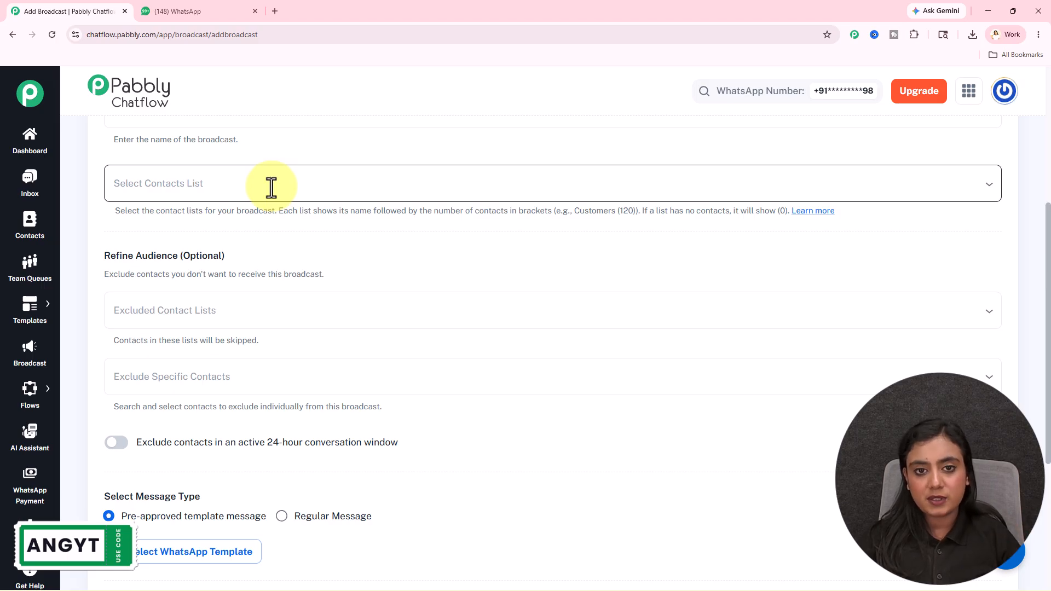
pyautogui.rightClick(44, 232)
pyautogui.click(105, 239)
pyautogui.click(176, 9)
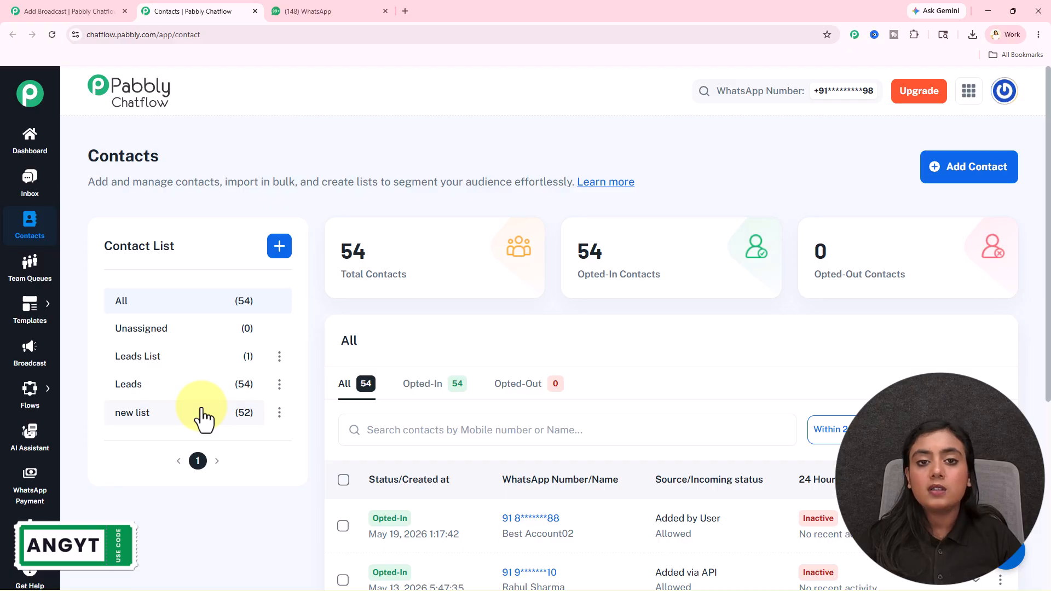
pyautogui.click(316, 11)
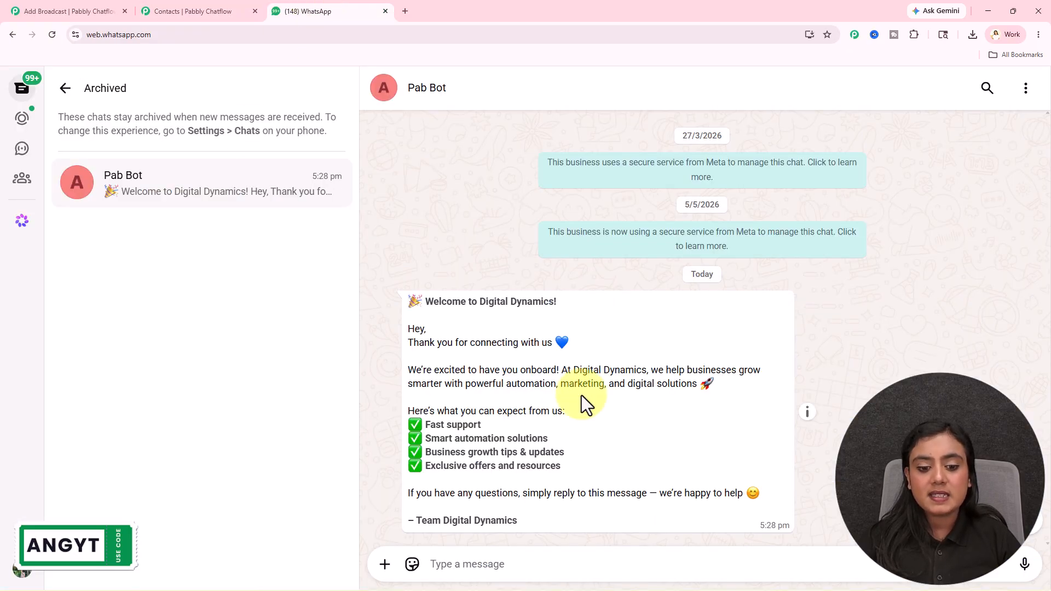
pyautogui.click(193, 6)
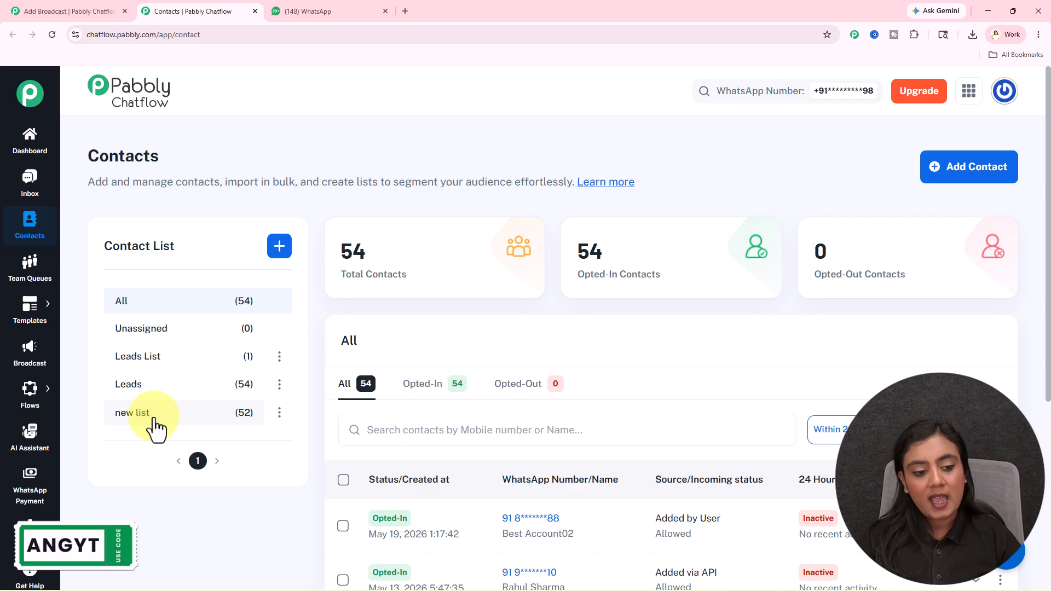
pyautogui.click(64, 11)
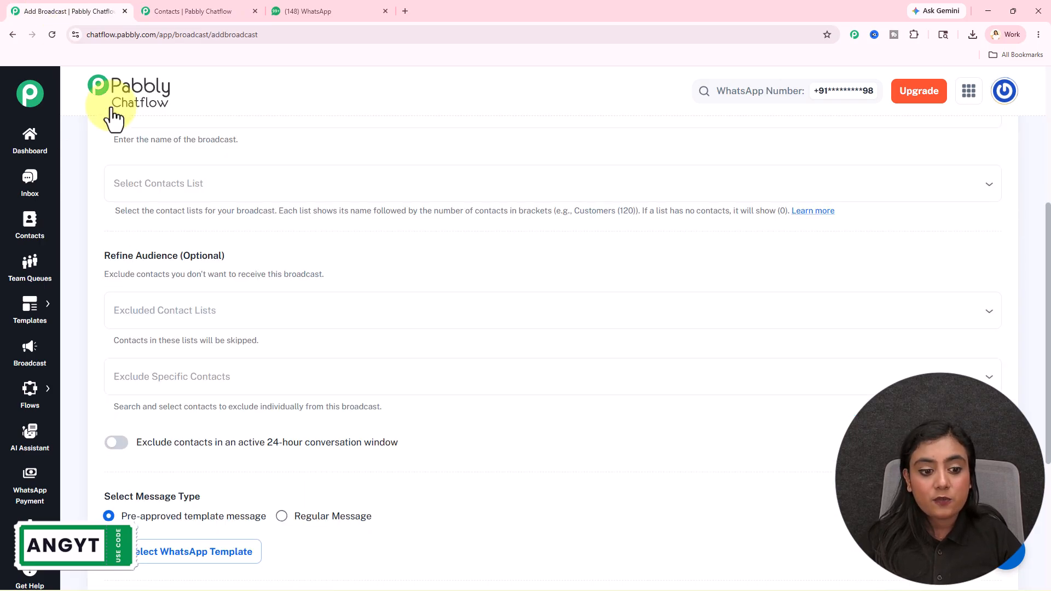
pyautogui.click(164, 11)
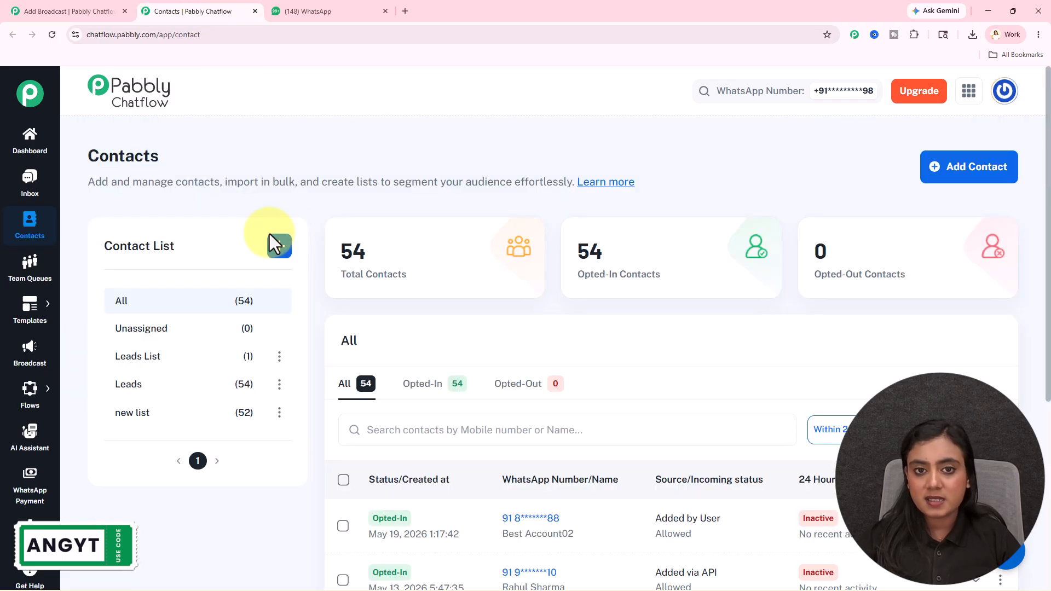
# Choose 'new list (52)' as the broadcast's contacts list, then scroll to Select Message Type
pyautogui.click(76, 3)
pyautogui.click(256, 189)
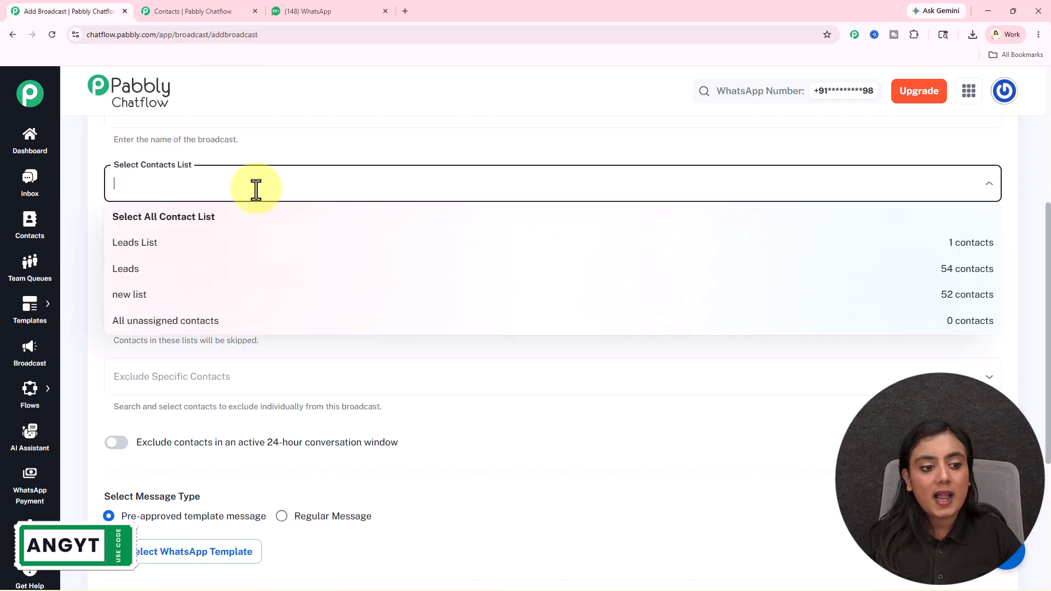
pyautogui.click(141, 301)
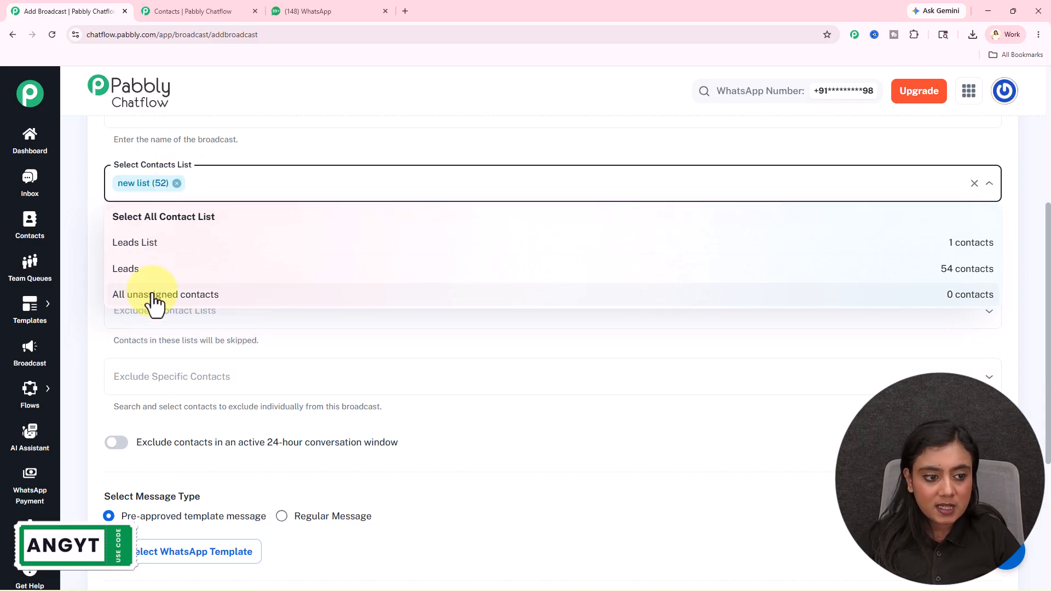
pyautogui.click(245, 152)
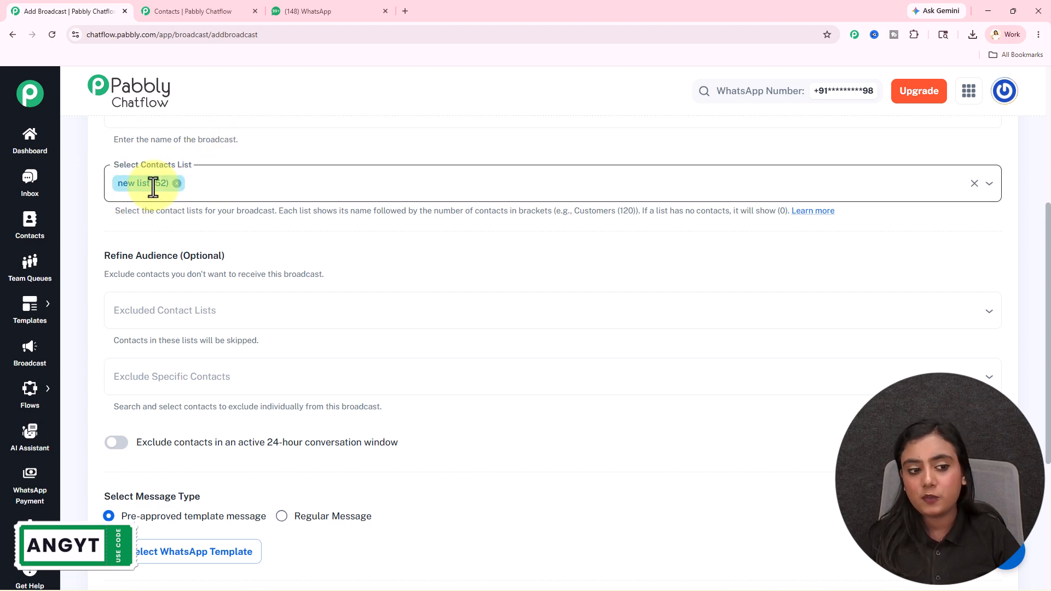
pyautogui.scroll(-1, 87, 205)
pyautogui.moveTo(100, 203); pyautogui.dragTo(253, 204)
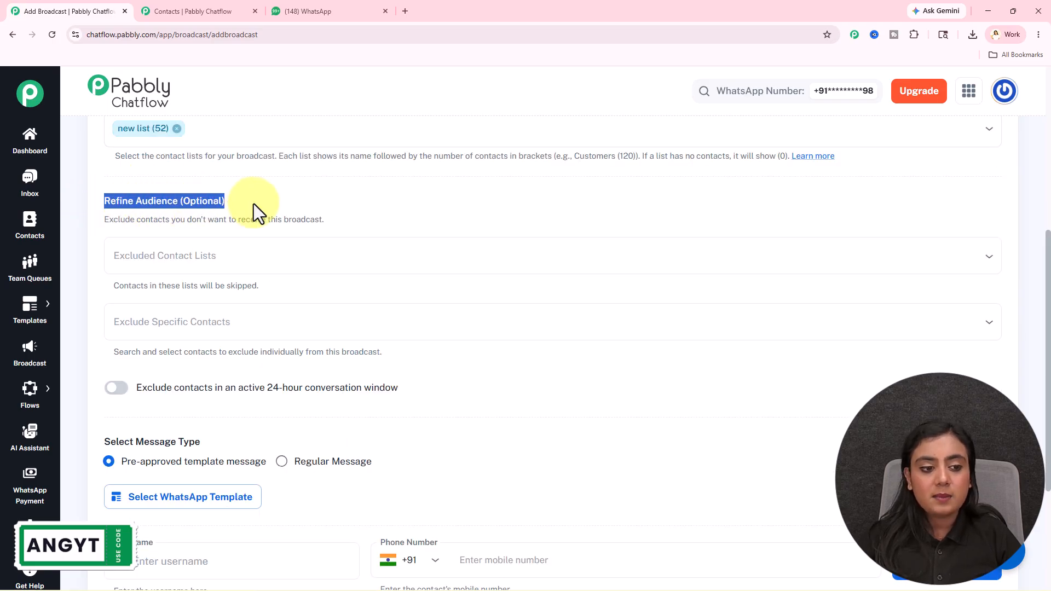
pyautogui.click(254, 203)
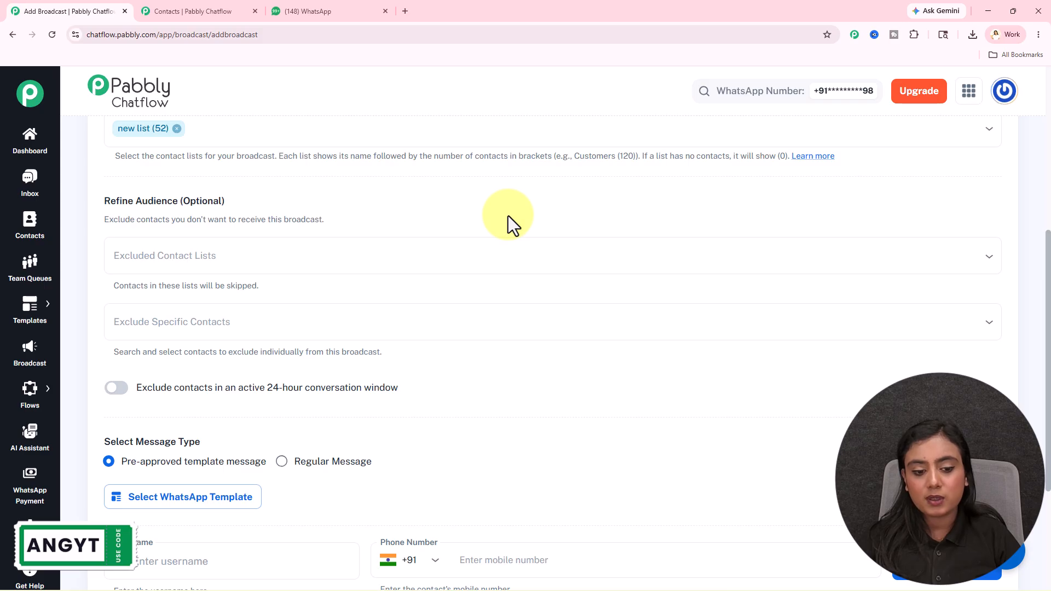
pyautogui.scroll(-4, 508, 216)
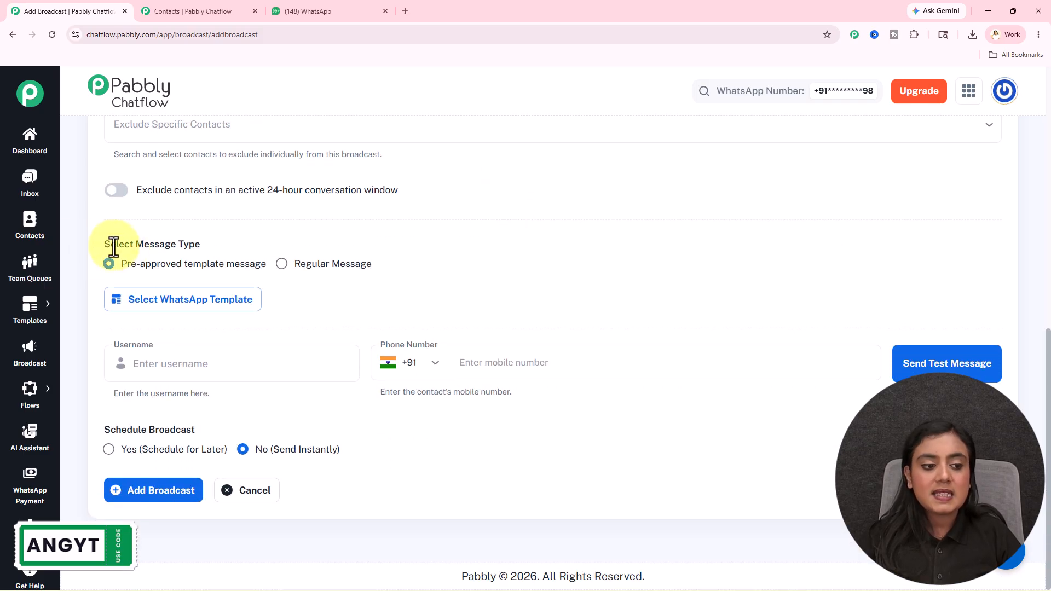
pyautogui.moveTo(100, 243); pyautogui.dragTo(246, 243)
pyautogui.click(247, 243)
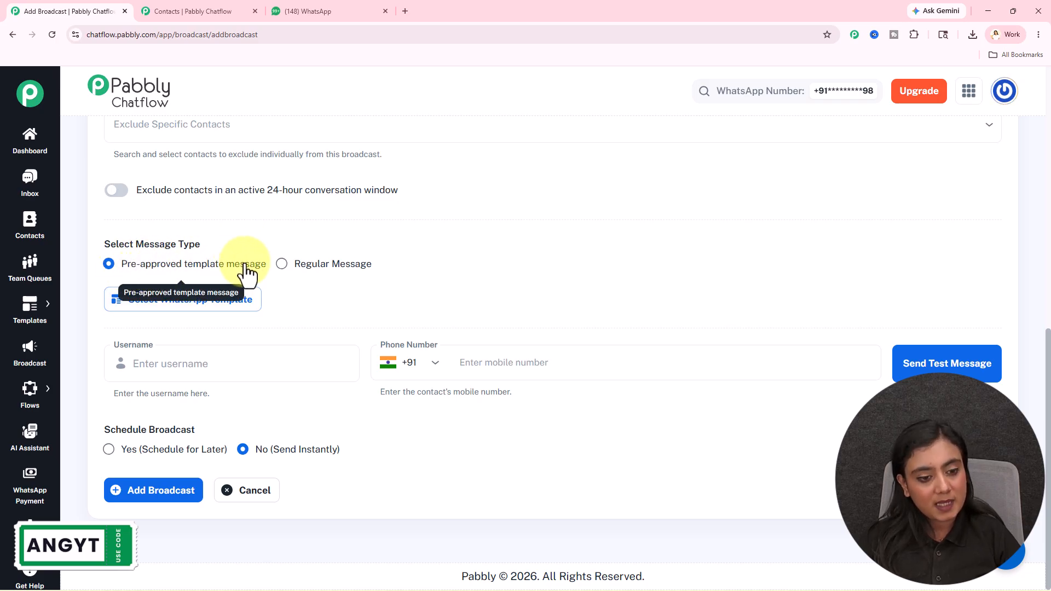
# Switch to a pre-approved template message and select welcome_message_dd
pyautogui.click(344, 264)
pyautogui.click(297, 401)
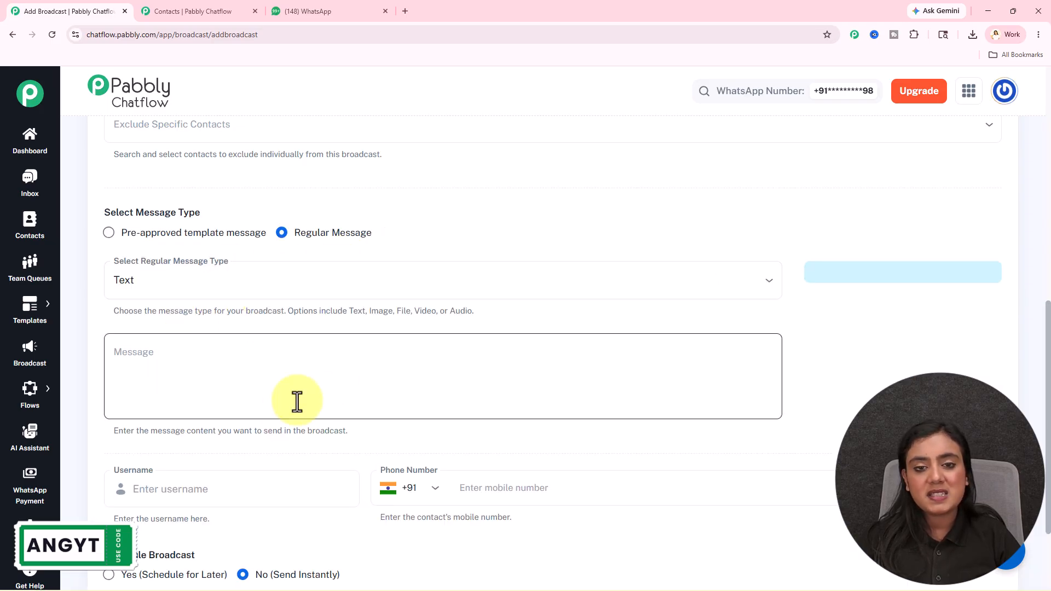
pyautogui.click(207, 234)
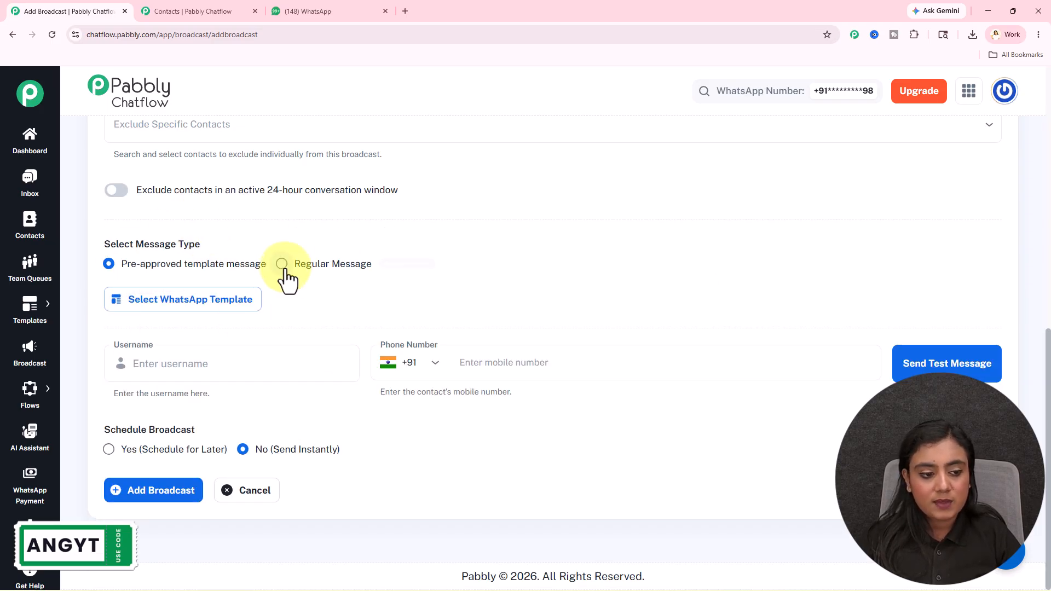
pyautogui.click(195, 306)
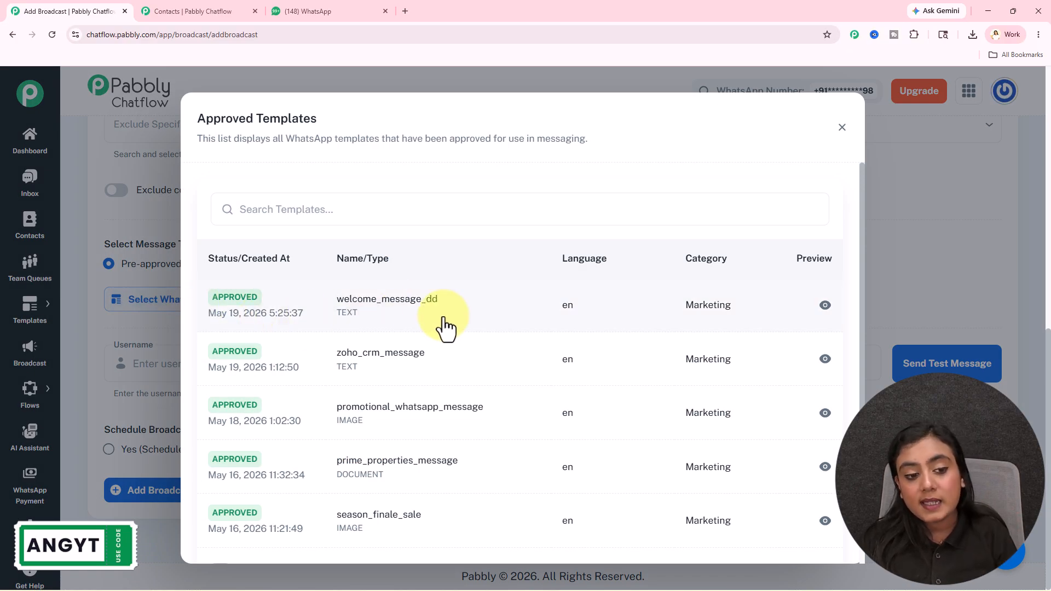
pyautogui.moveTo(196, 119); pyautogui.dragTo(334, 123)
pyautogui.click(337, 123)
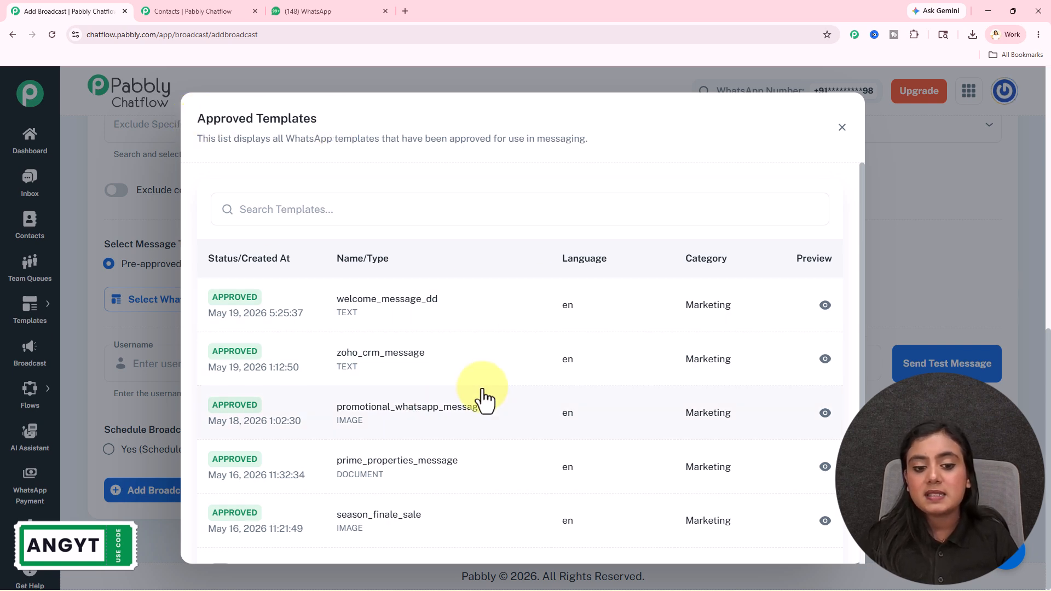
pyautogui.click(492, 311)
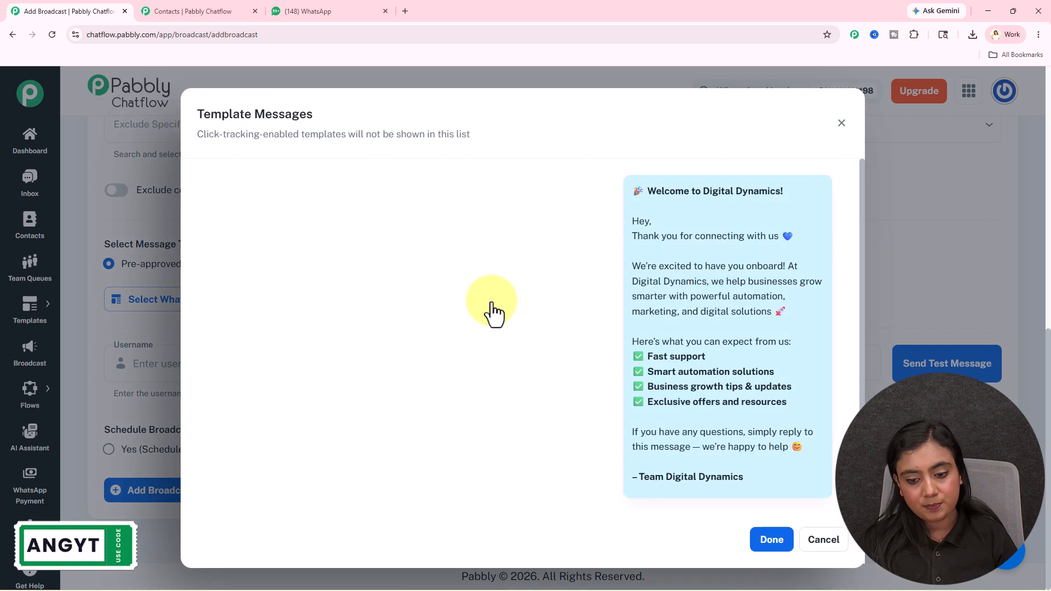
pyautogui.click(777, 541)
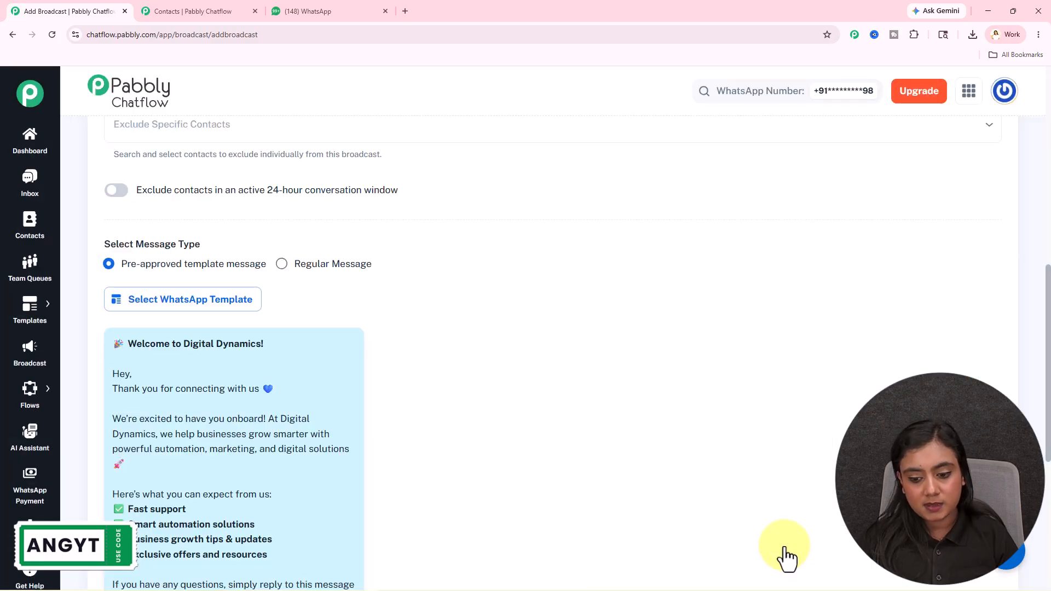
# Send a test message to username 'New User' with the test contact's phone number
pyautogui.scroll(-5, 623, 472)
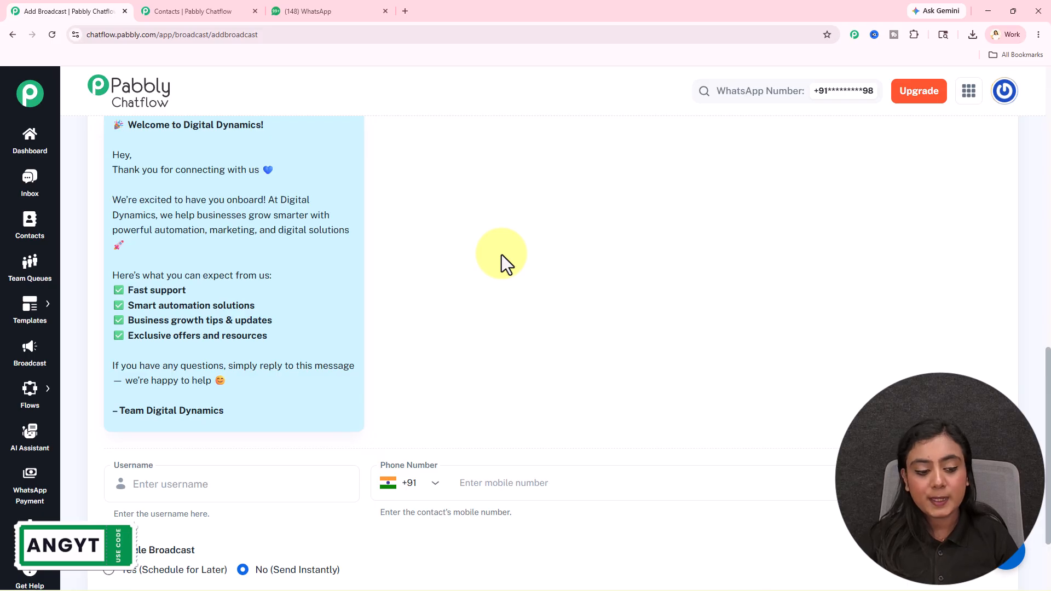
pyautogui.scroll(-2, 501, 255)
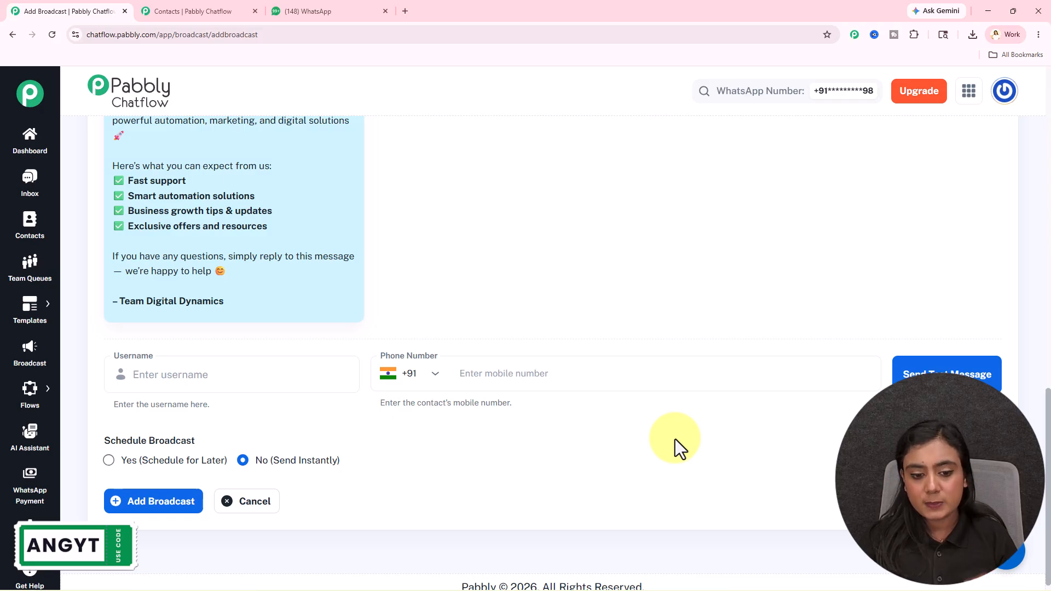
pyautogui.click(185, 382)
pyautogui.write('New User')
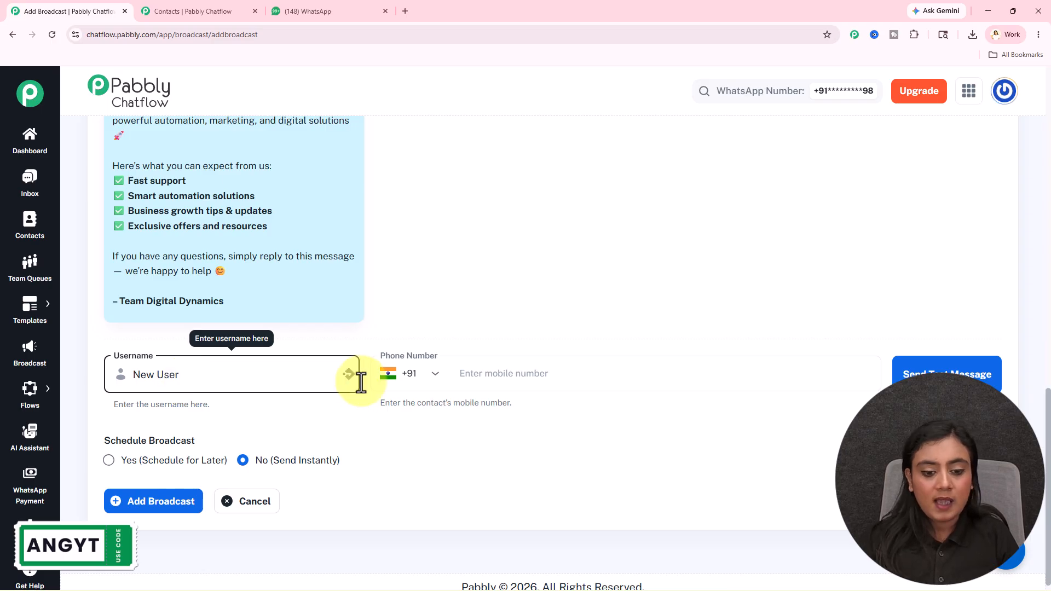
pyautogui.click(518, 360)
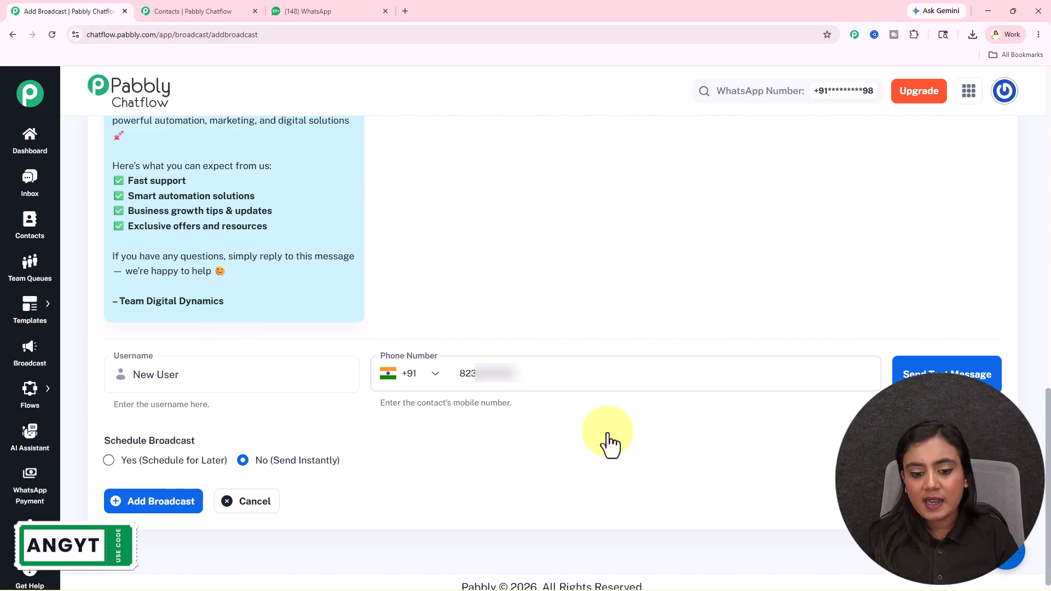
pyautogui.click(274, 377)
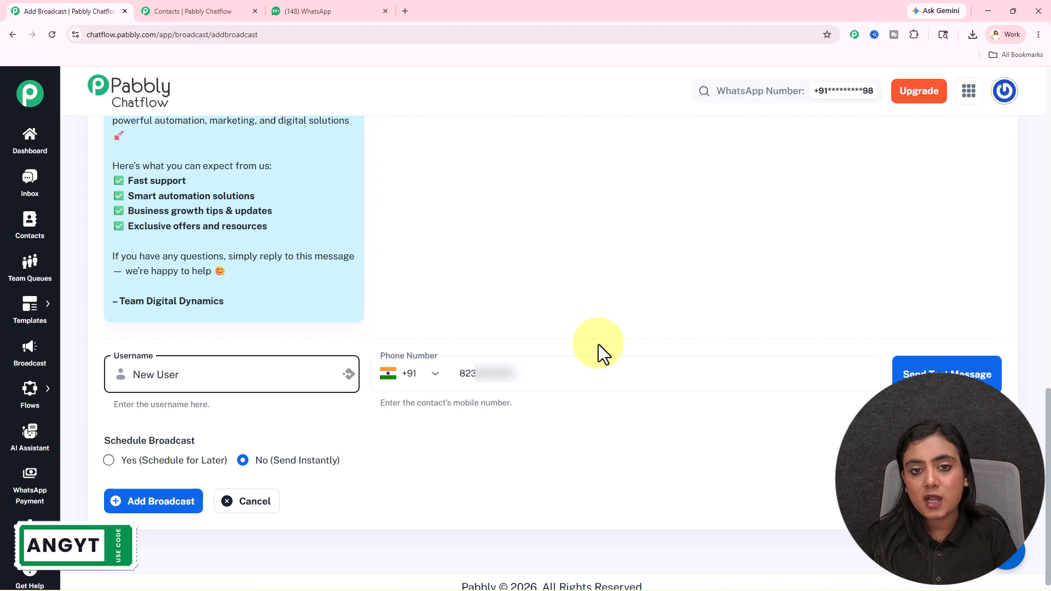
pyautogui.click(944, 374)
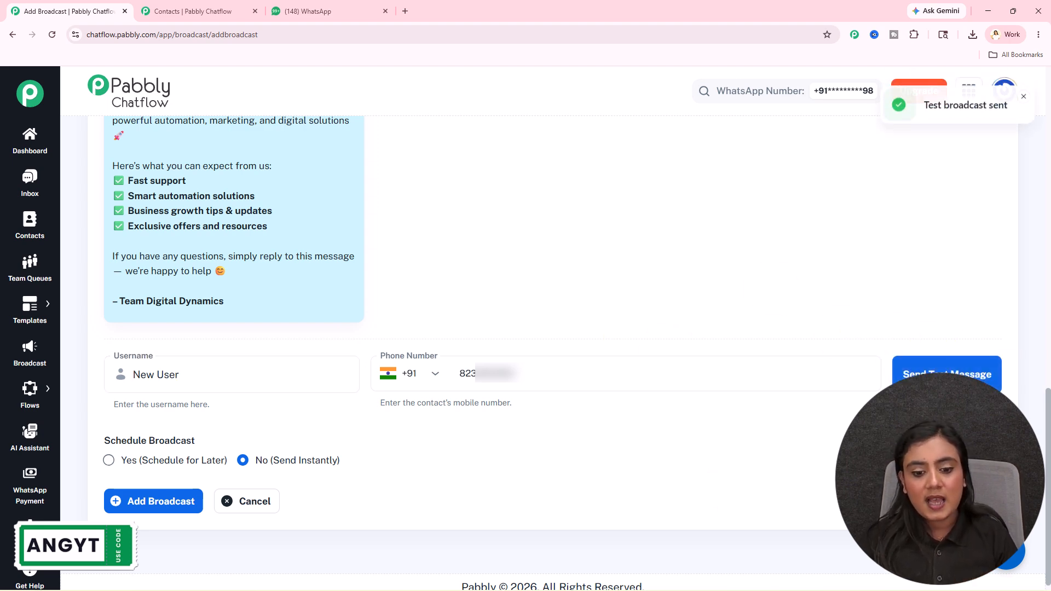
pyautogui.click(300, 10)
pyautogui.moveTo(409, 300); pyautogui.dragTo(622, 521)
pyautogui.click(623, 521)
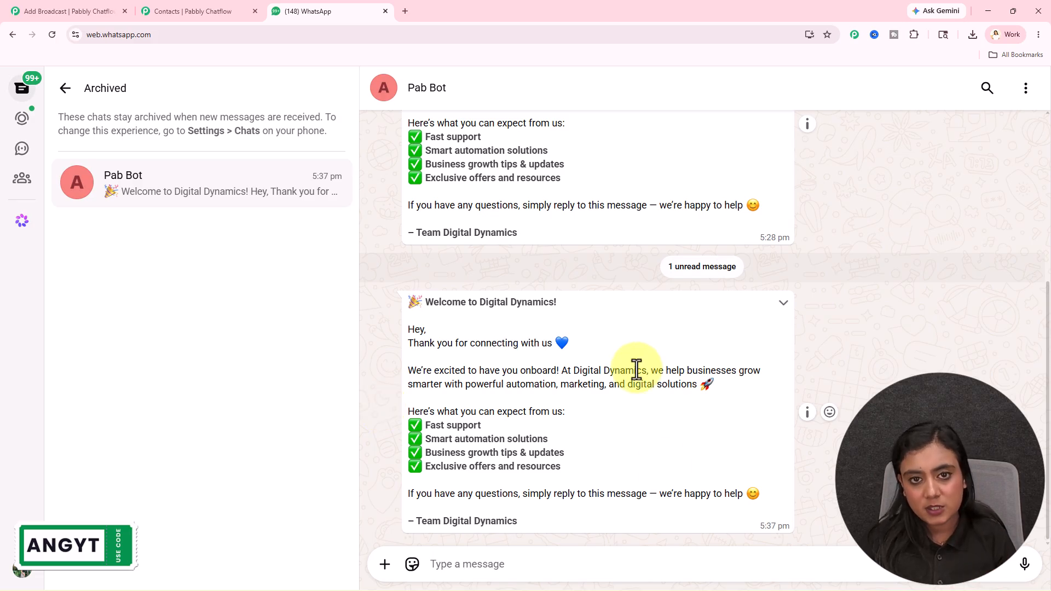
pyautogui.click(87, 8)
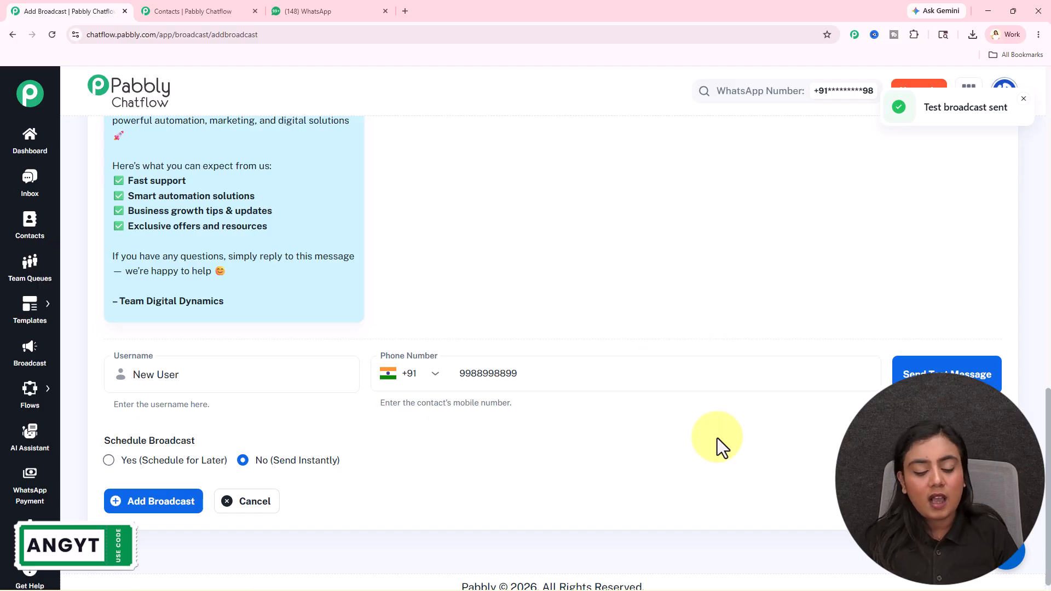
pyautogui.moveTo(101, 439); pyautogui.dragTo(251, 437)
pyautogui.click(551, 491)
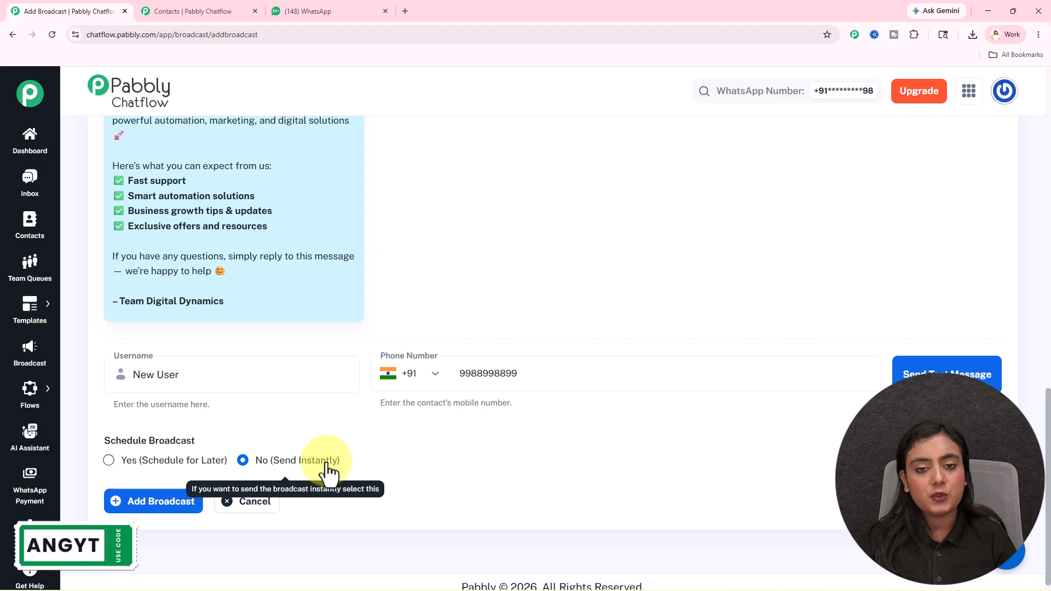
# Choose to schedule the broadcast for later, at May 26, 2026, 10:00 AM
pyautogui.click(160, 462)
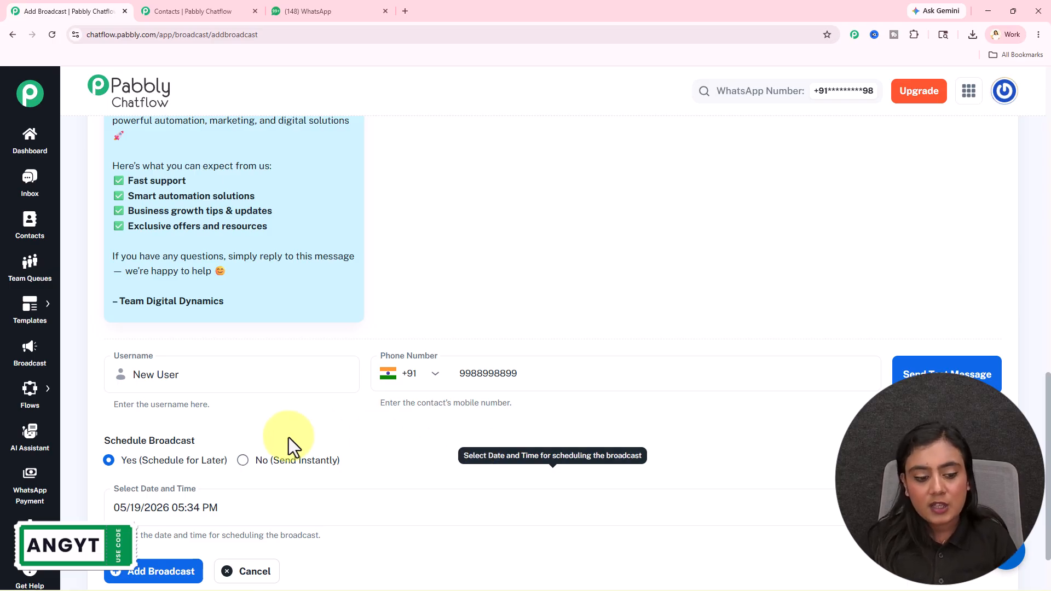
pyautogui.scroll(-2, 207, 475)
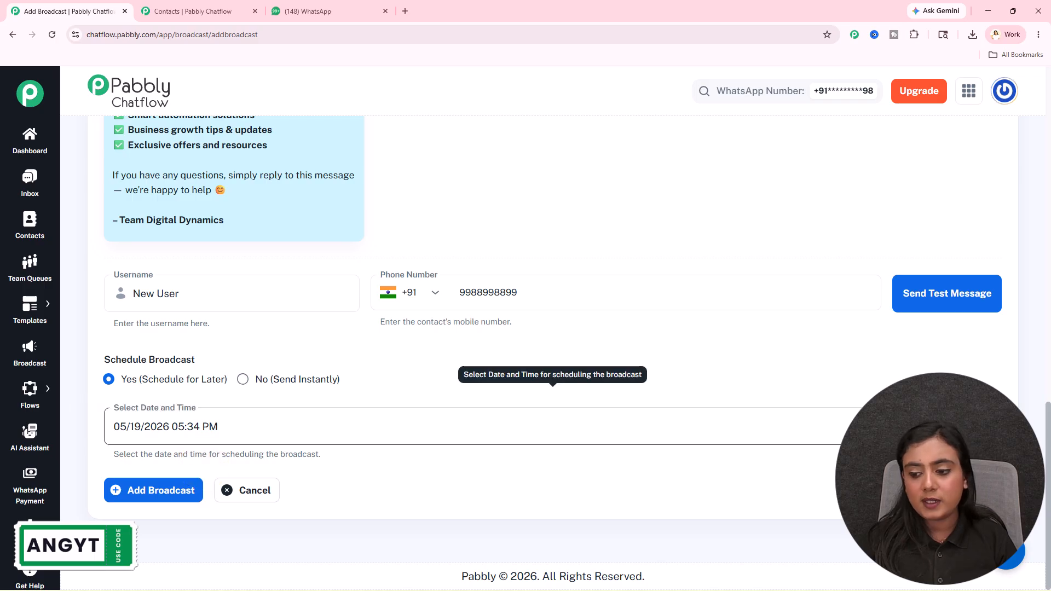
pyautogui.click(553, 427)
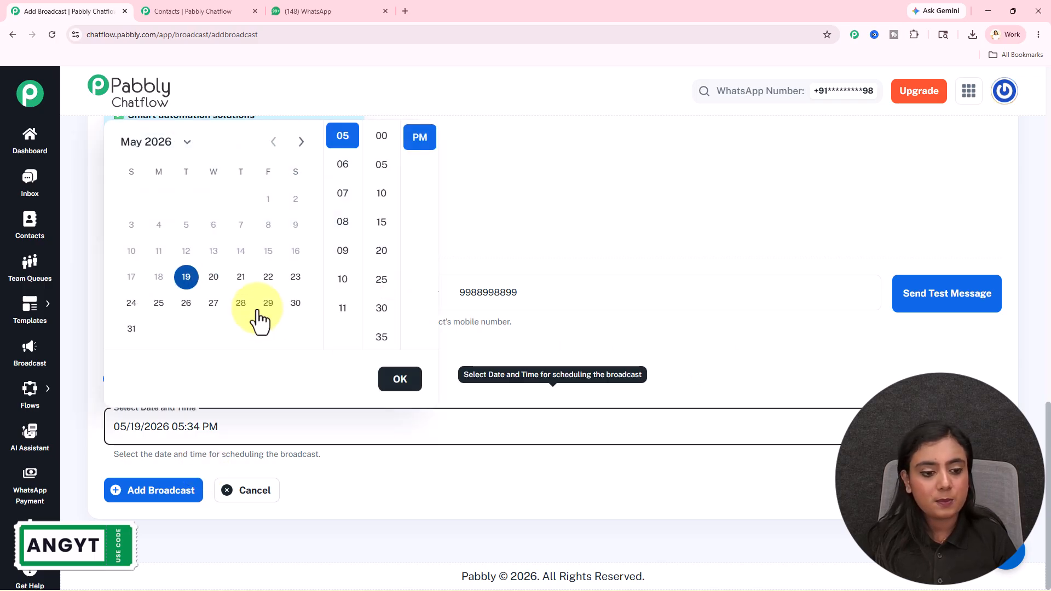
pyautogui.click(187, 304)
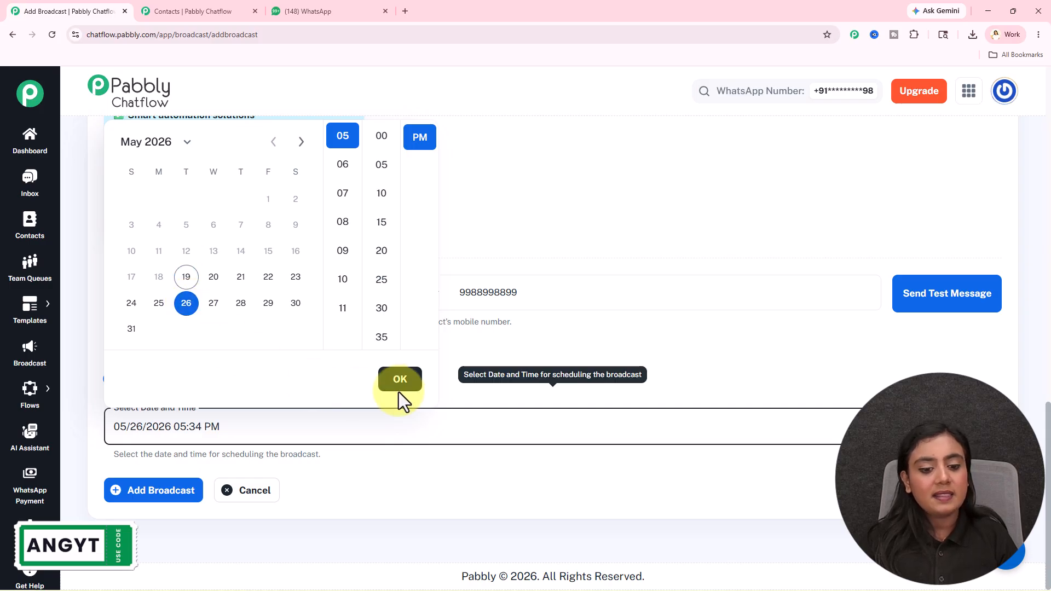
pyautogui.scroll(3, 353, 186)
pyautogui.scroll(3, 351, 183)
pyautogui.scroll(-5, 346, 400)
pyautogui.click(344, 381)
pyautogui.click(384, 300)
pyautogui.scroll(1, 418, 304)
pyautogui.click(420, 301)
pyautogui.click(400, 542)
# Add the scheduled broadcast to the broadcast list
pyautogui.scroll(-3, 400, 520)
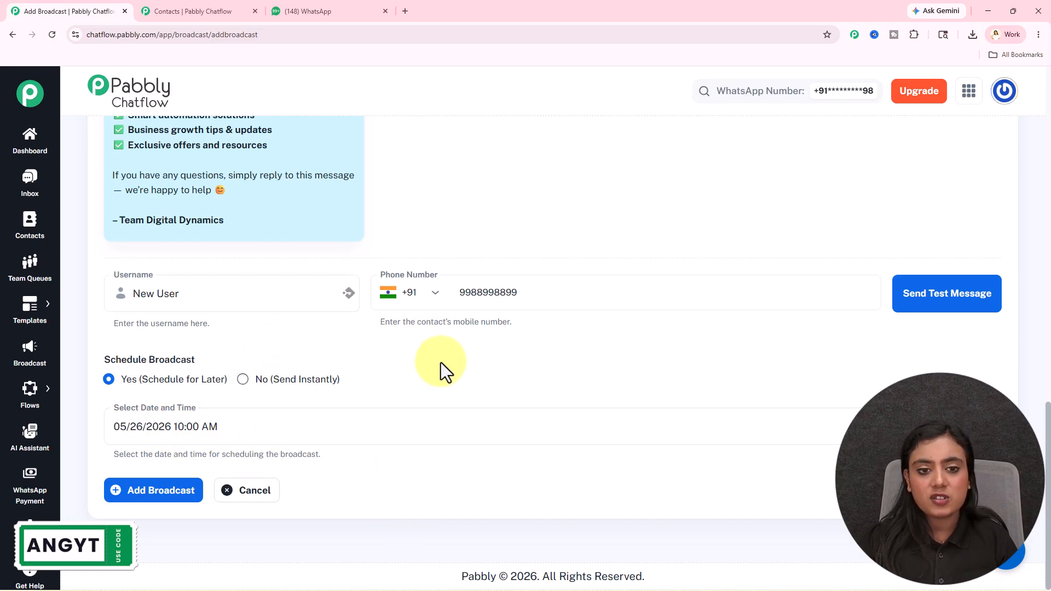
pyautogui.scroll(8, 441, 362)
pyautogui.scroll(4, 393, 323)
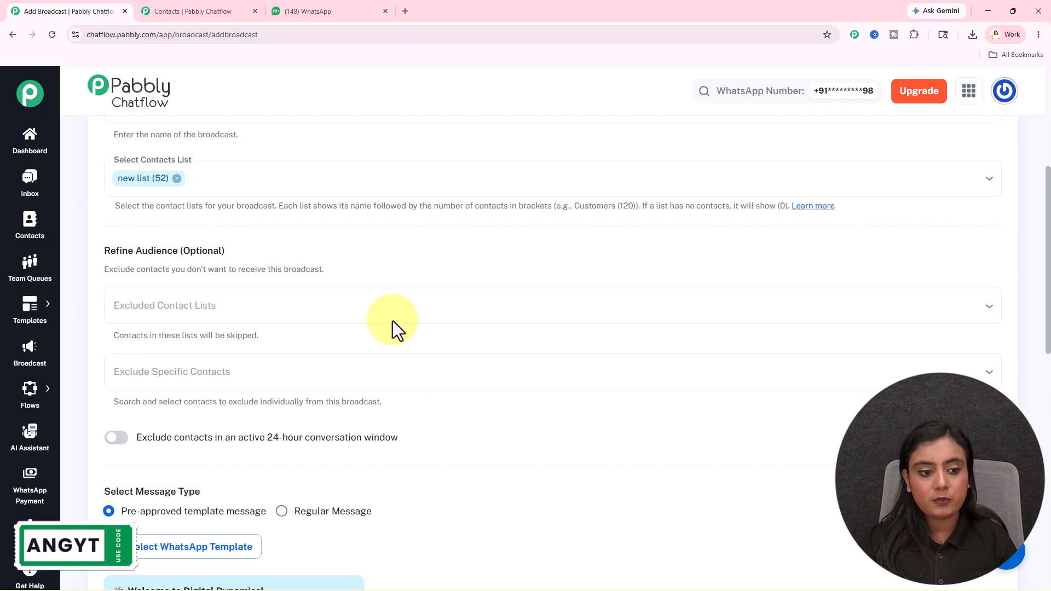
pyautogui.scroll(-6, 452, 410)
pyautogui.scroll(-6, 456, 403)
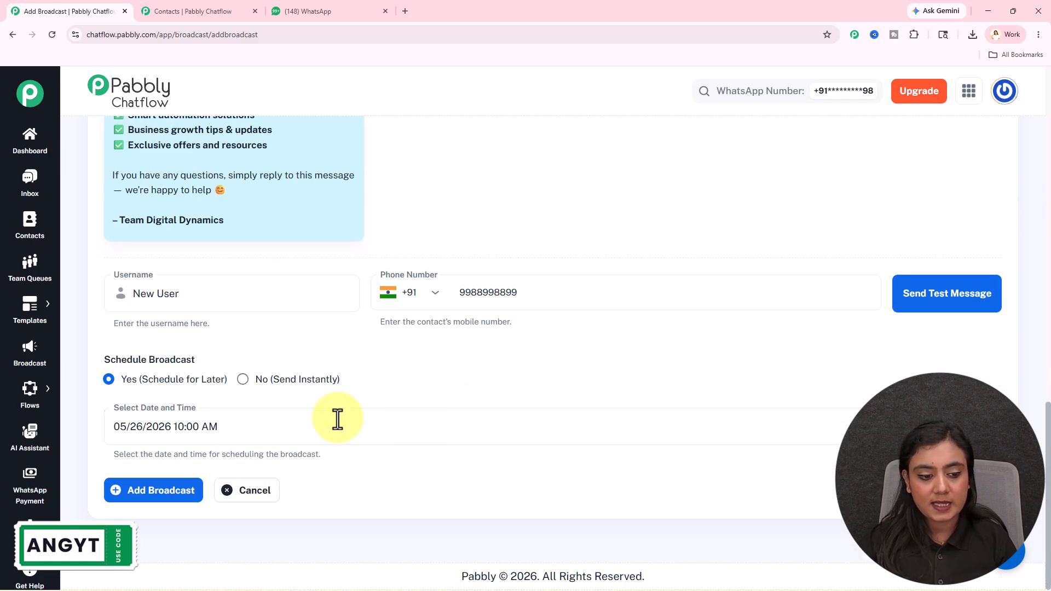
pyautogui.click(176, 492)
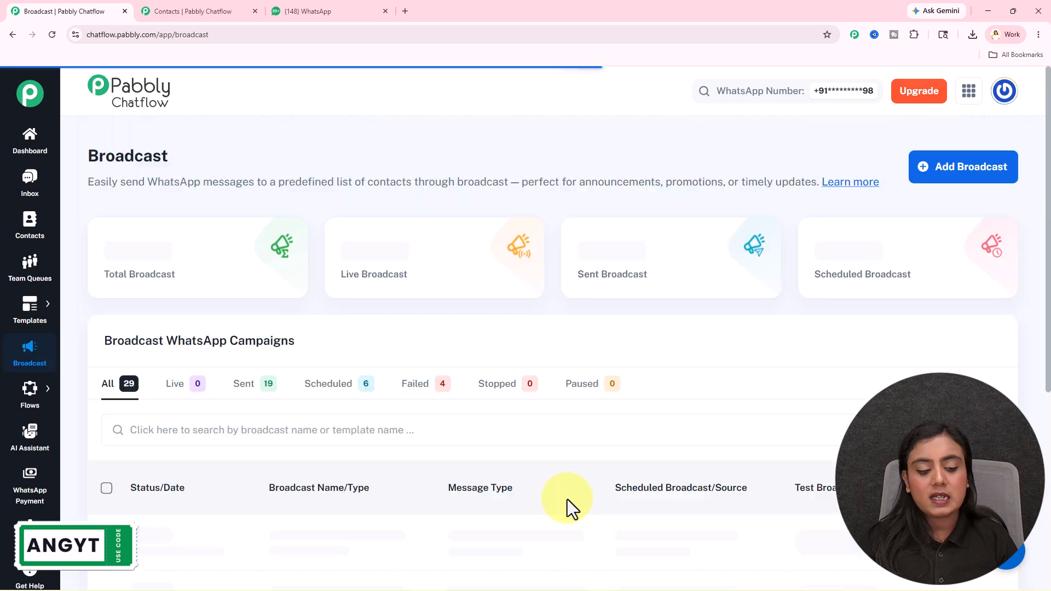
# Check the new broadcast's scheduled date and preview its welcome_message_dd template
pyautogui.scroll(-3, 411, 229)
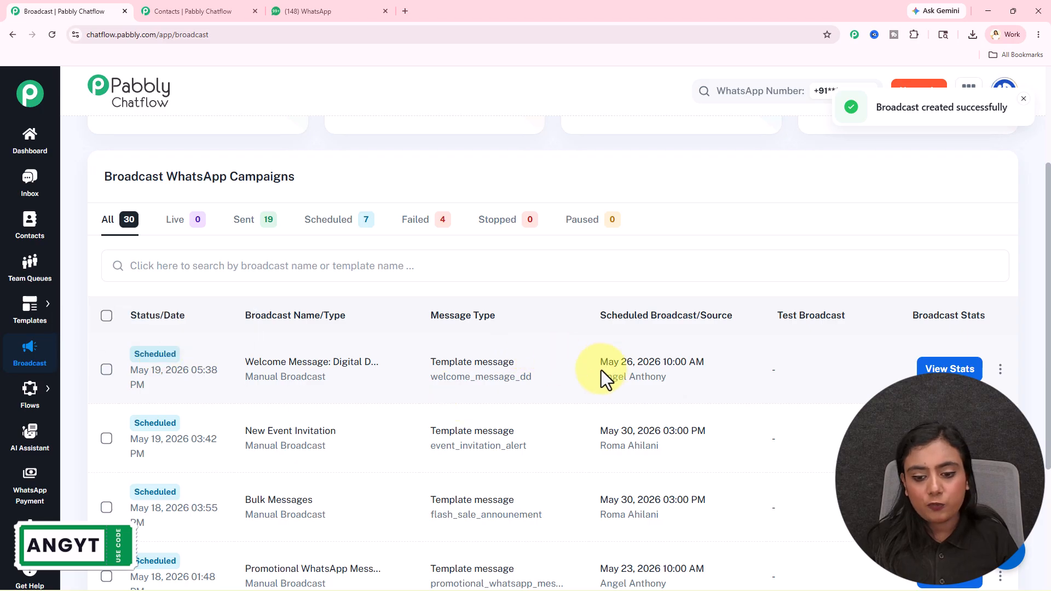
pyautogui.moveTo(601, 362); pyautogui.dragTo(719, 361)
pyautogui.click(668, 361)
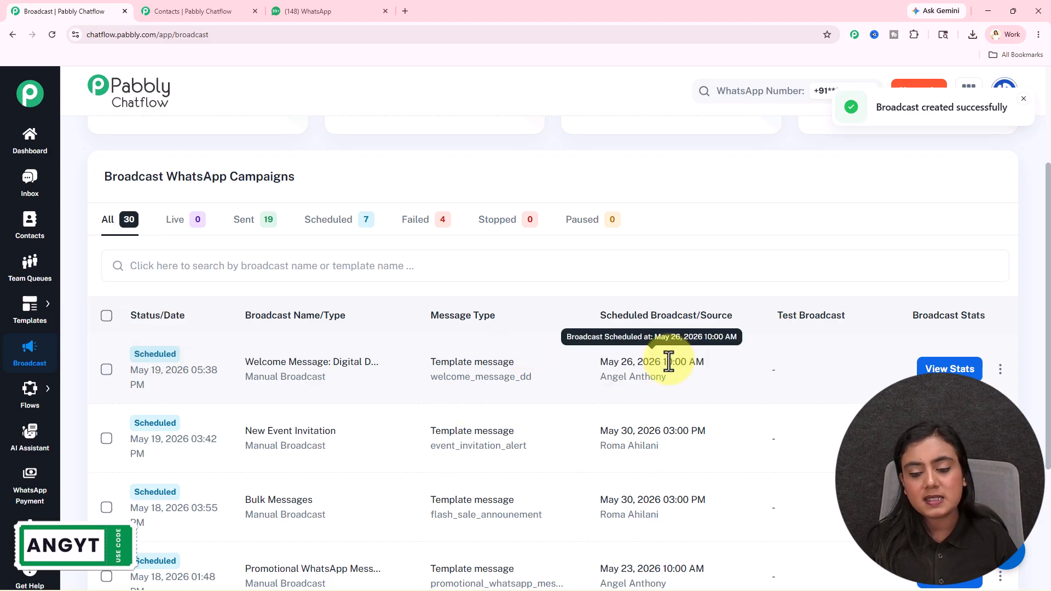
pyautogui.click(474, 379)
pyautogui.click(669, 157)
# Review the new broadcast's stats report, then bring up the WhatsApp chat
pyautogui.scroll(-2, 665, 173)
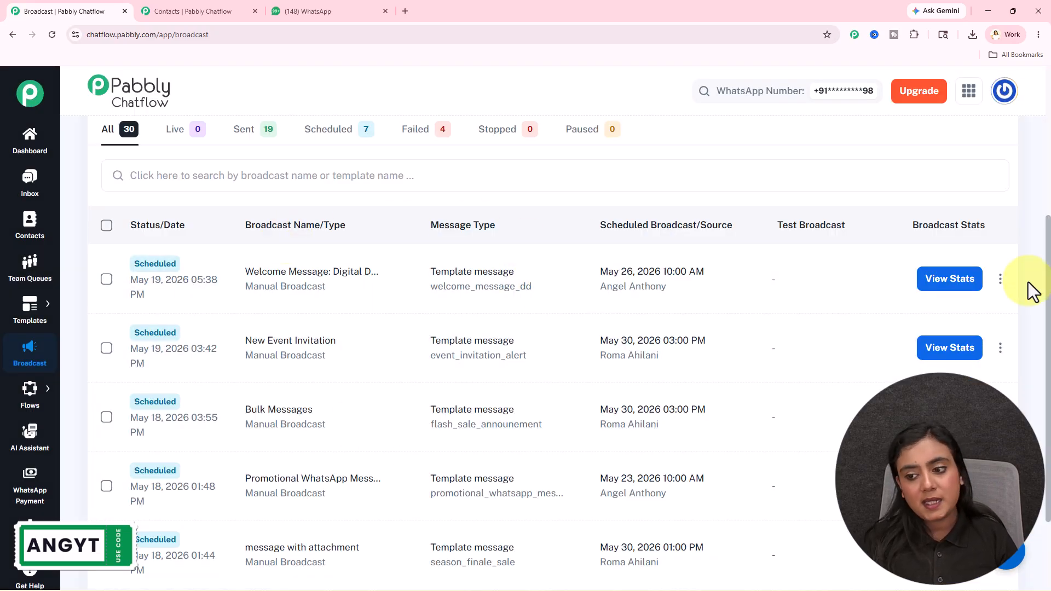
pyautogui.click(945, 280)
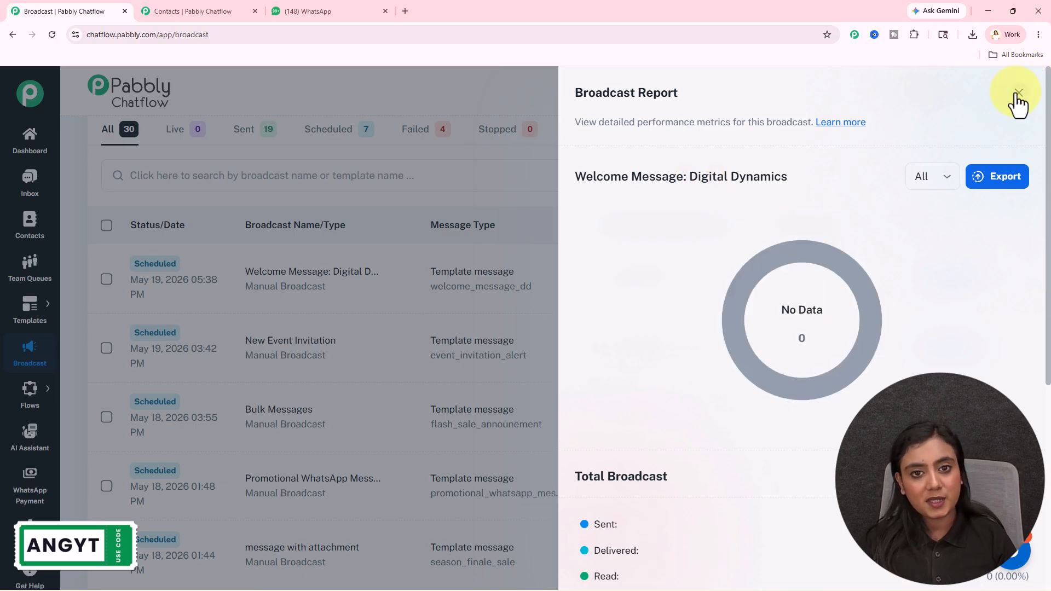
pyautogui.click(1018, 95)
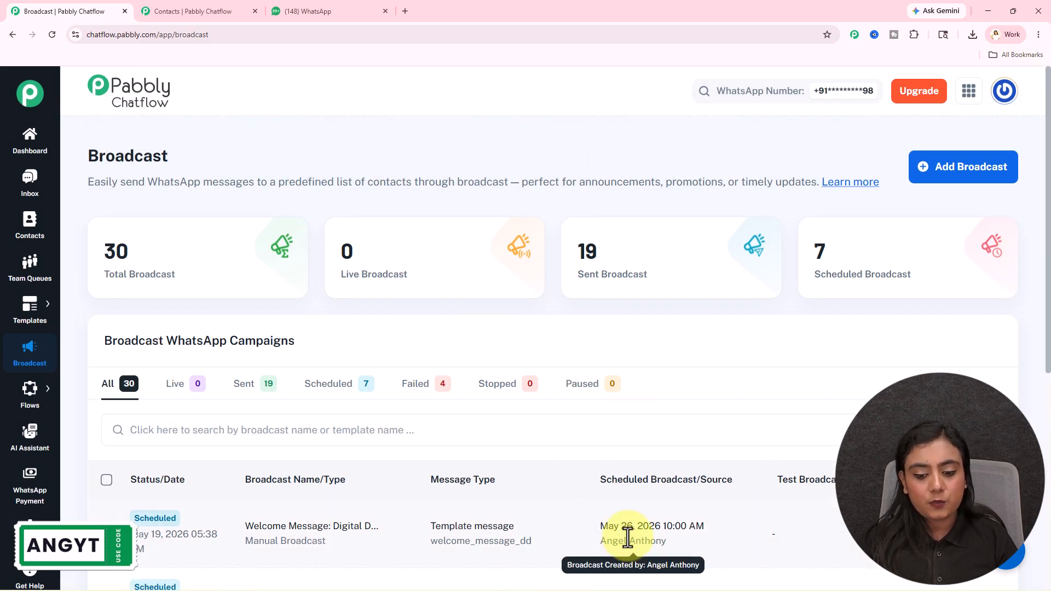
pyautogui.click(321, 10)
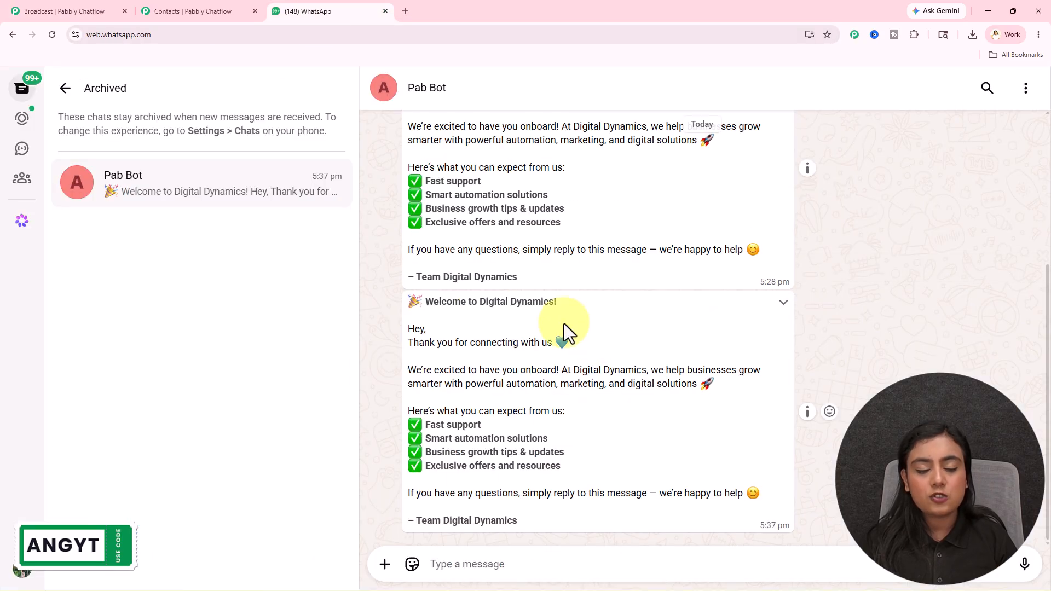
# Go back to the Broadcast page listing 30 campaigns with 7 scheduled
pyautogui.click(107, 10)
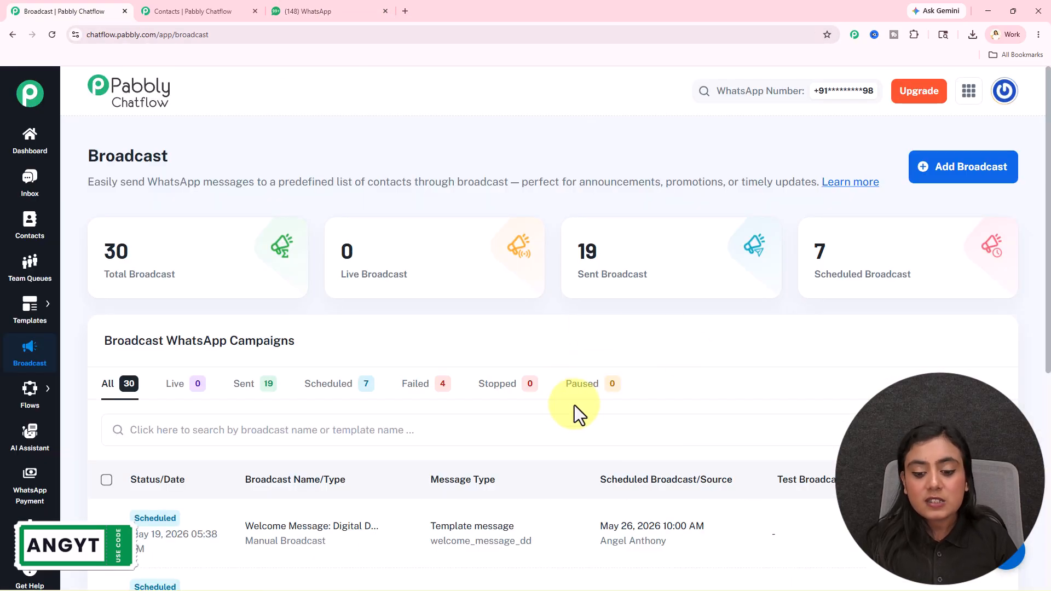